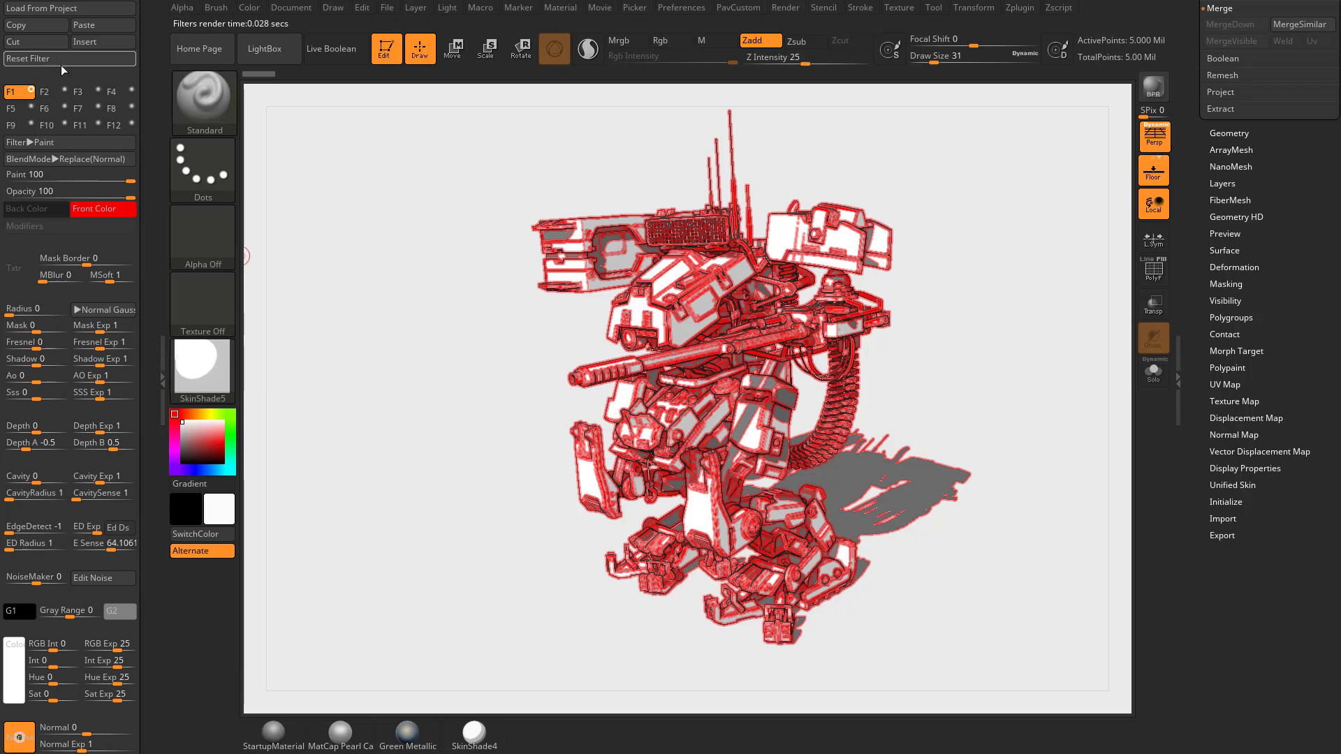
Step: Reset the F1 Paint filter's settings and set its Mask modifier to -1
click(62, 61)
mouse_move(69, 176)
mouse_down()
mouse_move(105, 178)
mouse_move(105, 203)
mouse_move(255, 216)
mouse_up()
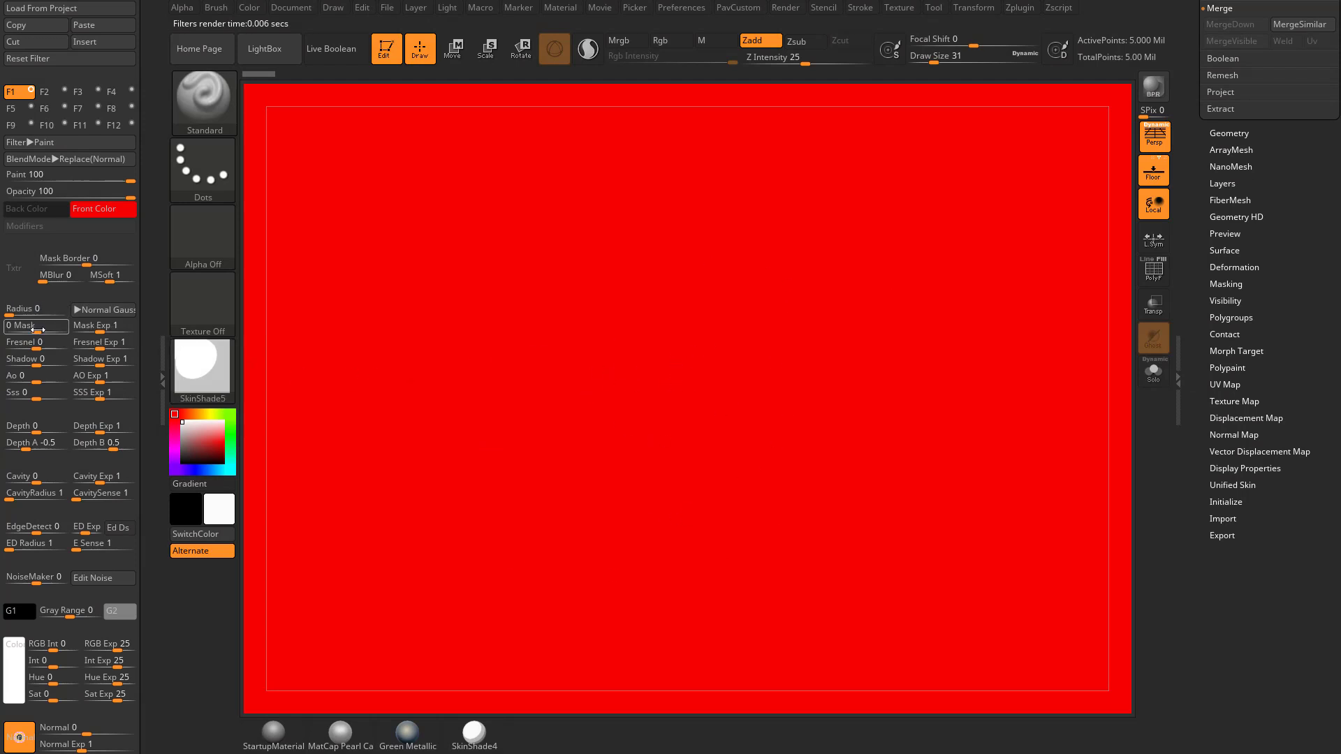
drag(34, 329, 6, 333)
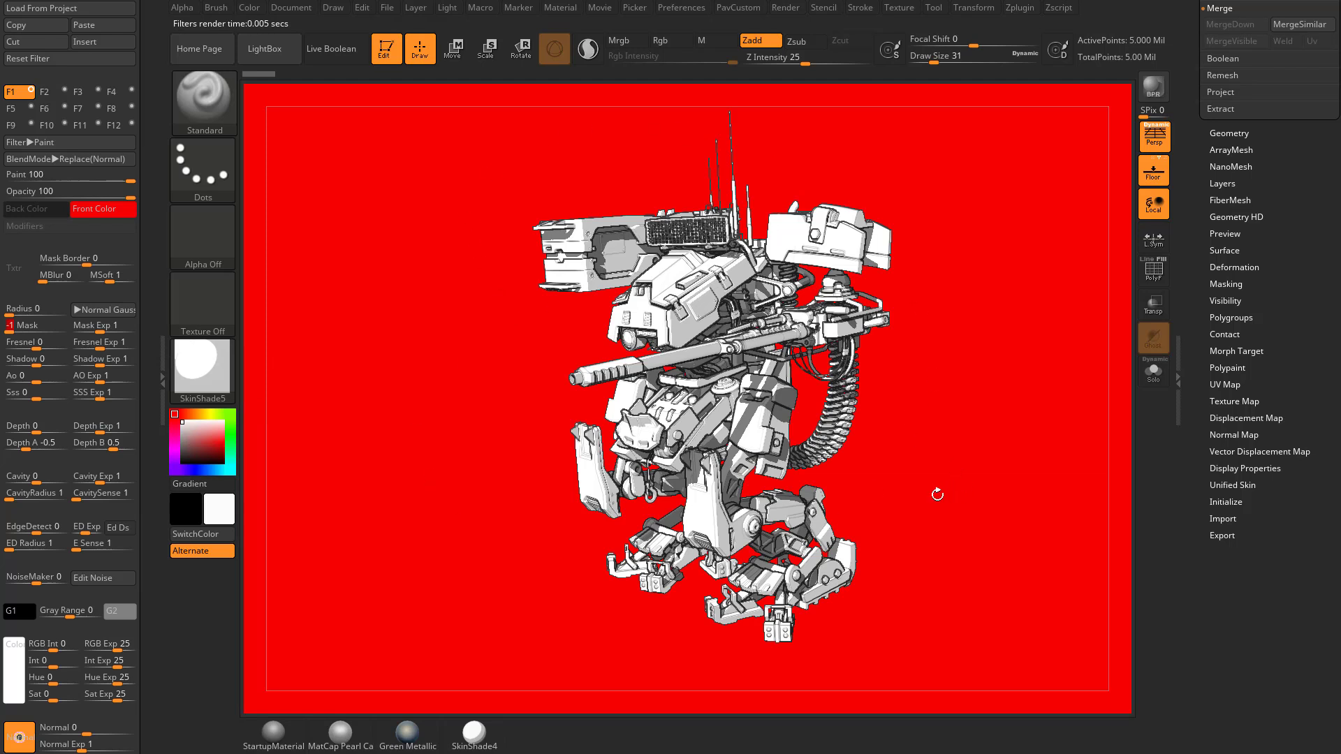
Step: Frame the robot's torso up close and set the filter's Gray Range to 100 and Mask to 1
scroll(86, 531, down, 3)
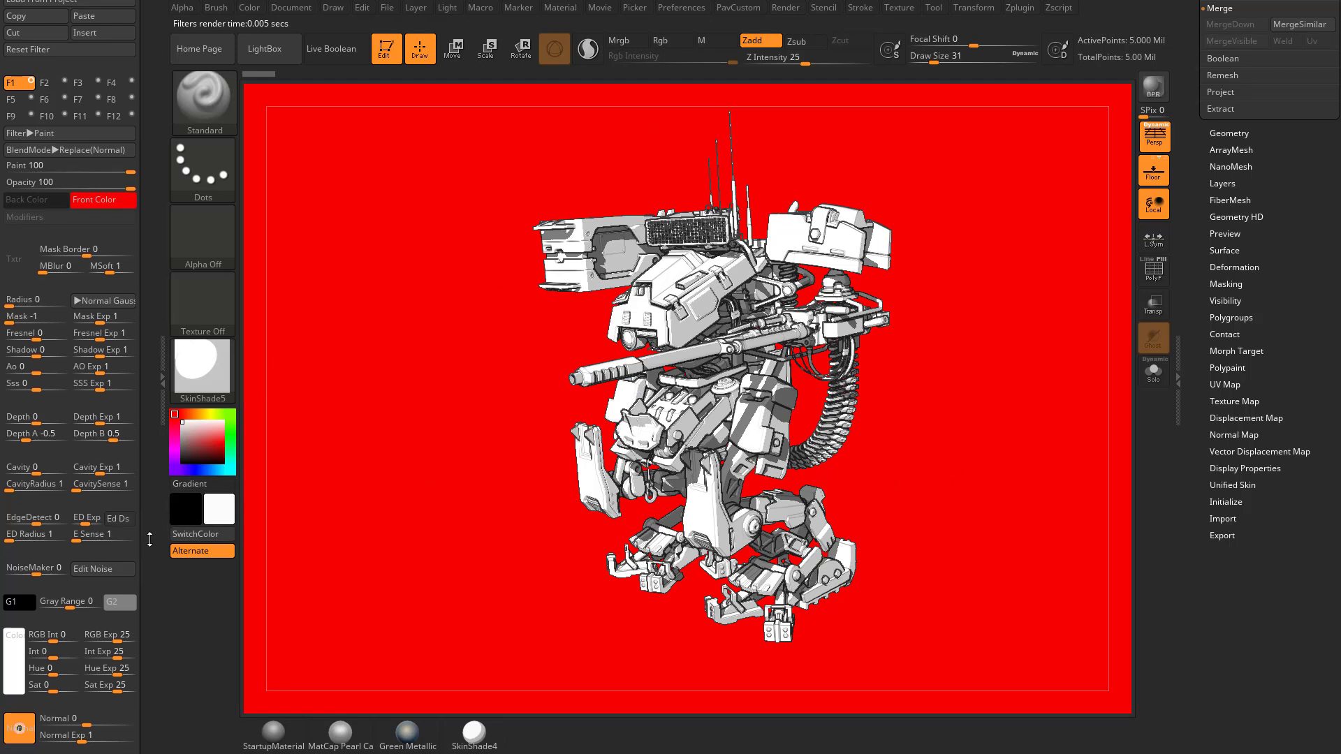
drag(924, 418, 974, 551)
mouse_move(461, 269)
alt+mouse_down()
mouse_move(521, 454)
mouse_move(546, 488)
alt+mouse_up()
mouse_move(428, 421)
mouse_down()
mouse_move(530, 391)
mouse_move(482, 388)
mouse_move(510, 373)
mouse_up()
click(1153, 87)
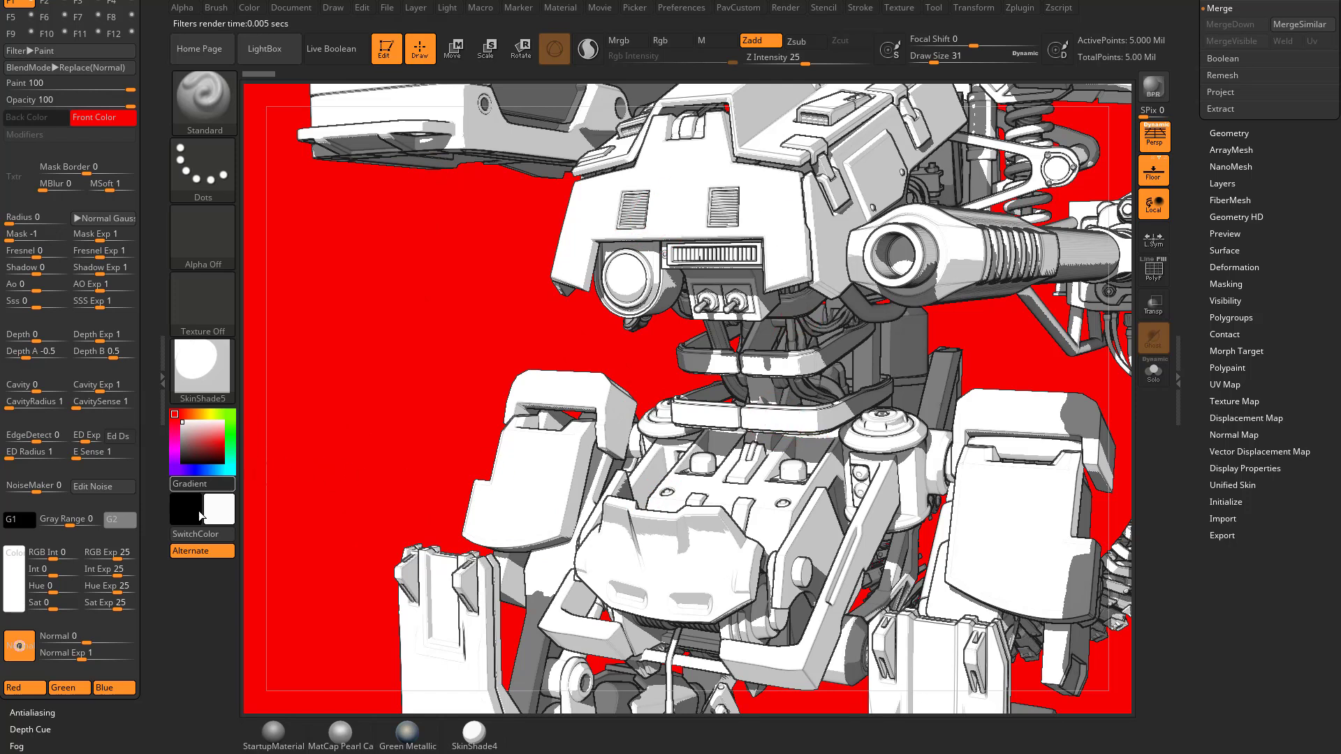
drag(70, 522, 98, 526)
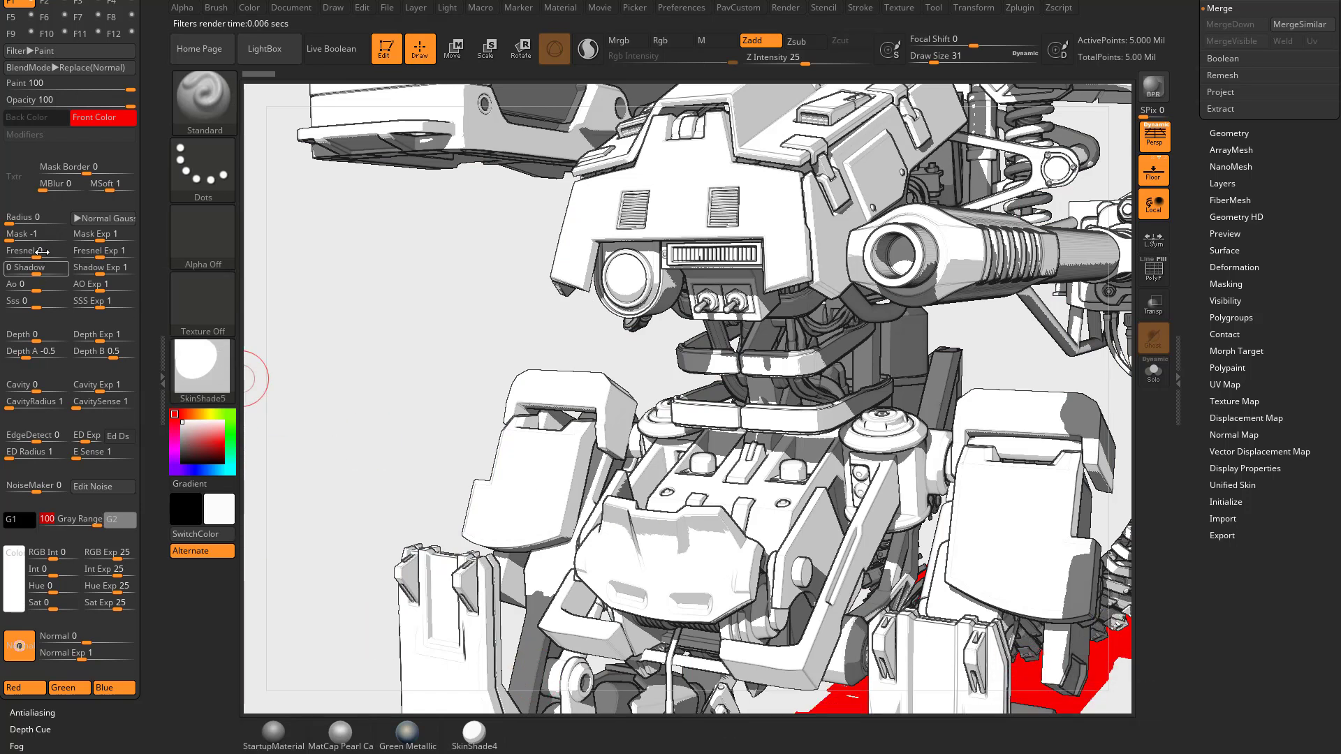
click(65, 236)
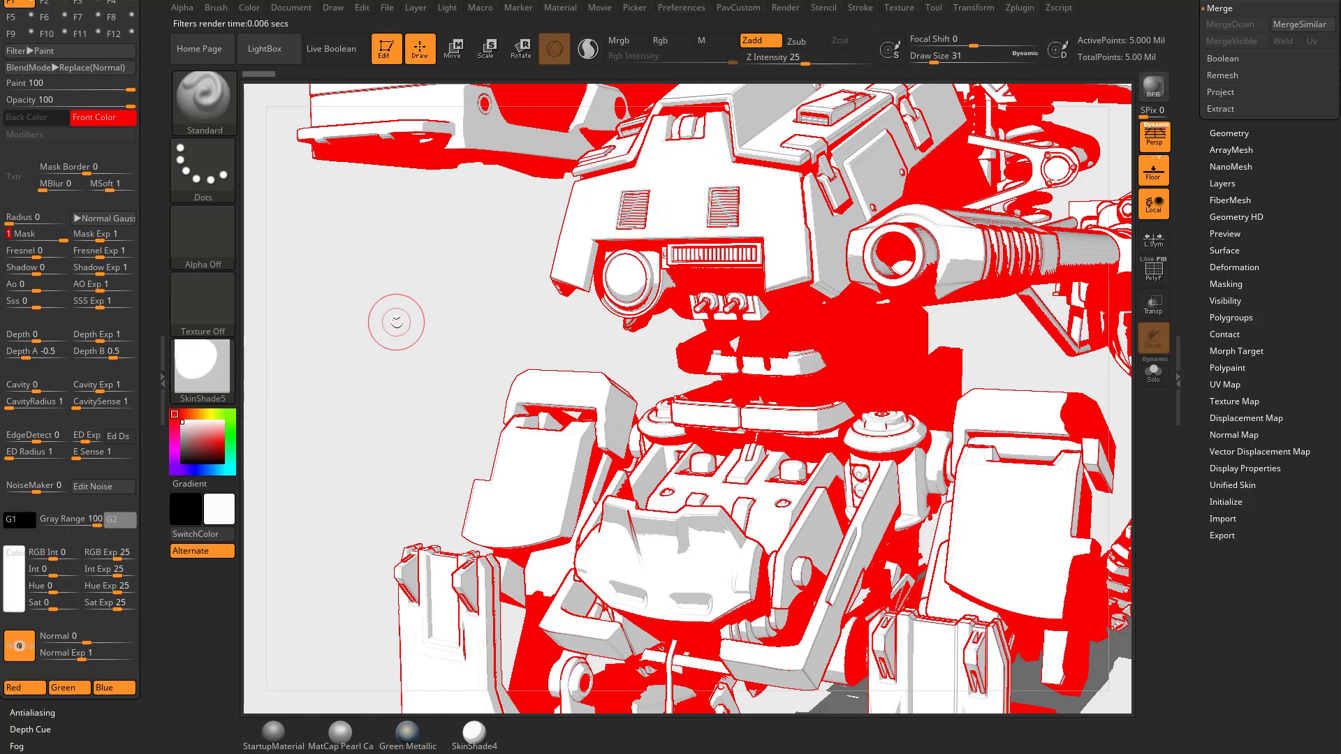
Step: Reduce the brush draw size to 13 and set the filter's G1 colour to a dark grey of about 47
key(s)
drag(396, 322, 370, 336)
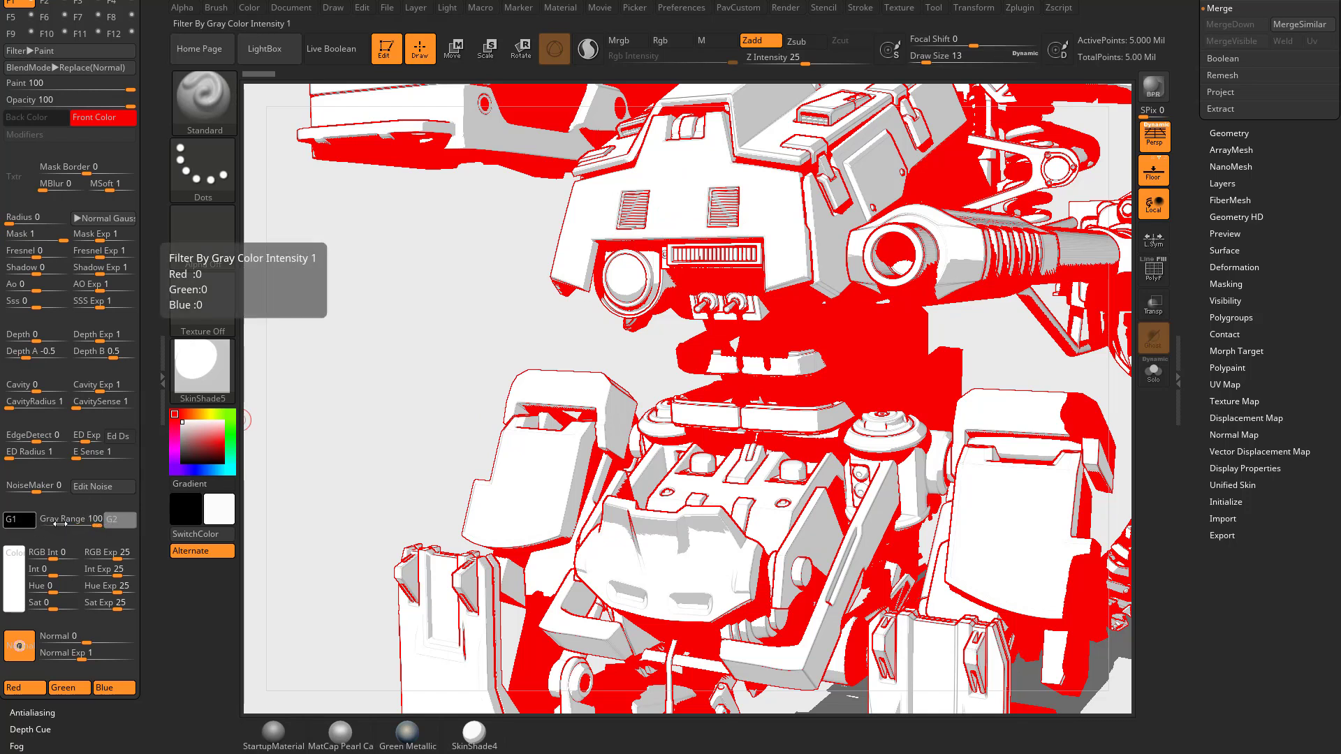
click(19, 519)
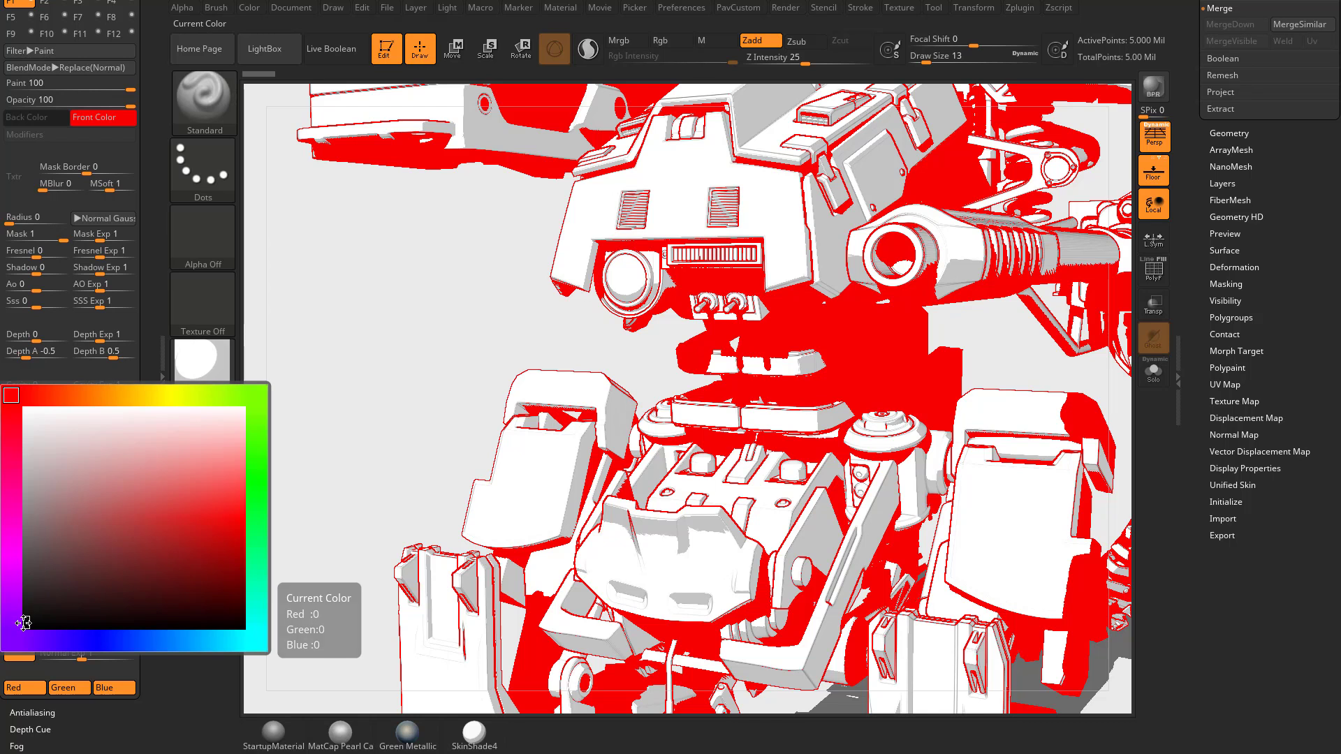
click(24, 581)
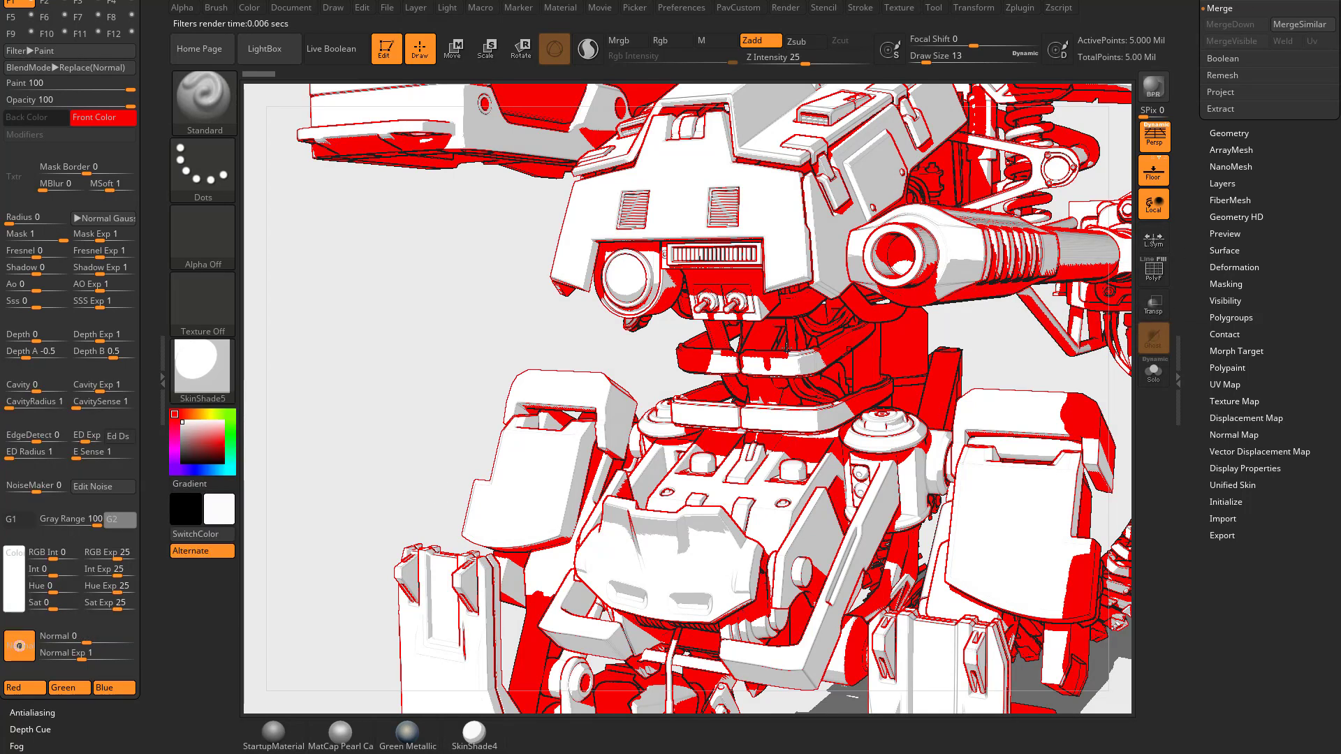
Step: Compare other G1 shades, including black and a grey of 75, and settle on a dark grey
click(21, 587)
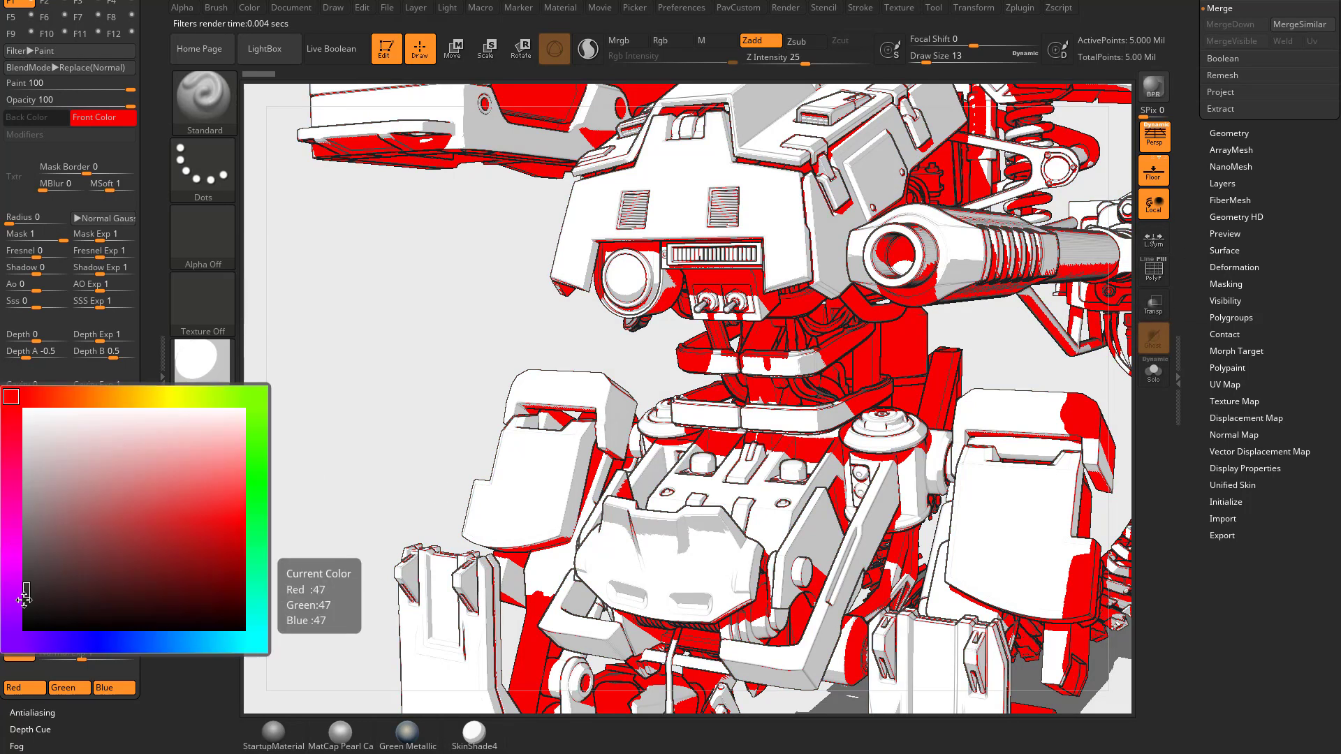
click(23, 630)
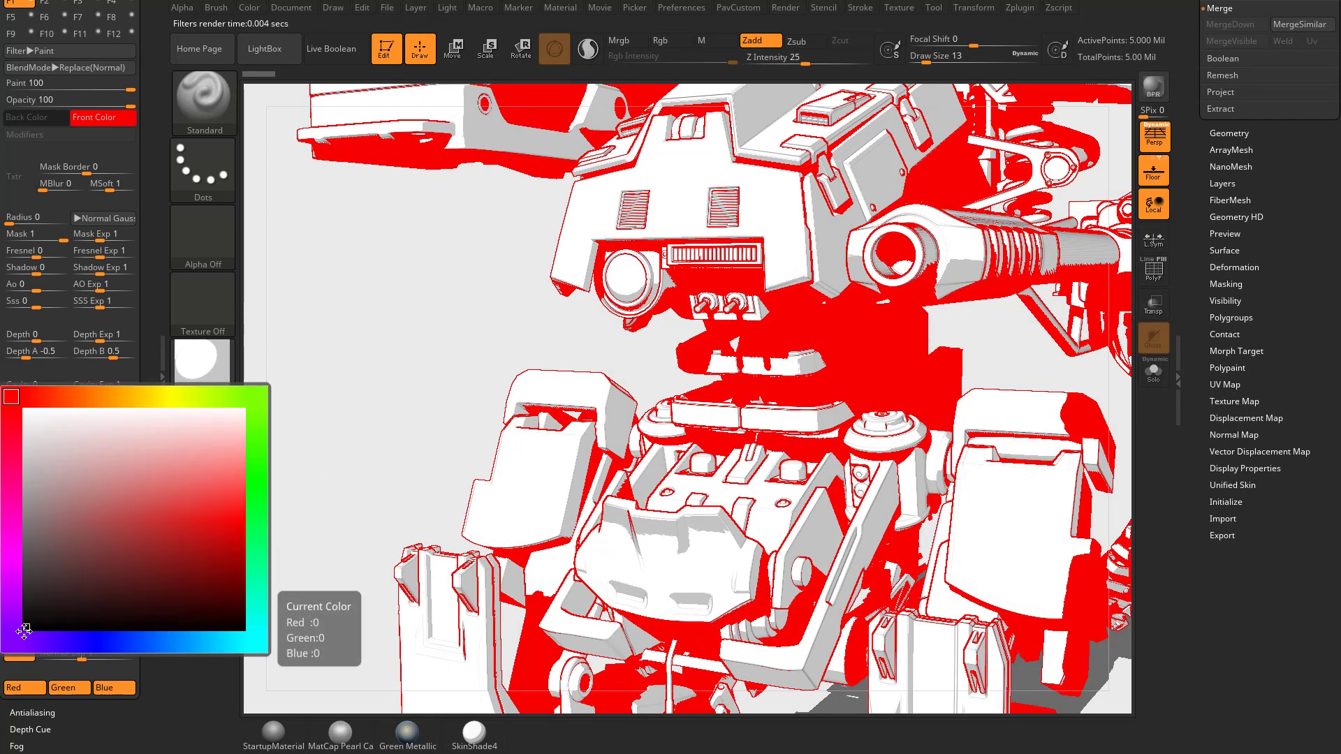
drag(23, 630, 28, 605)
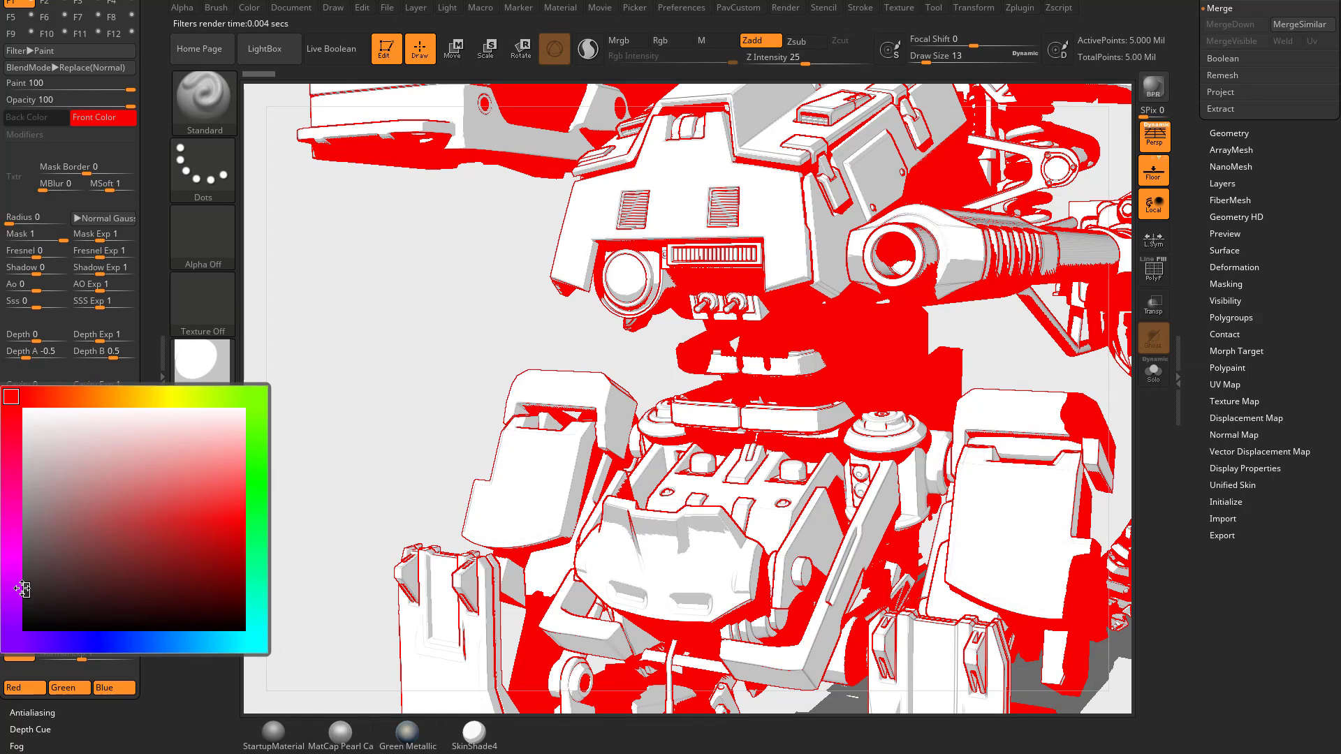
click(24, 581)
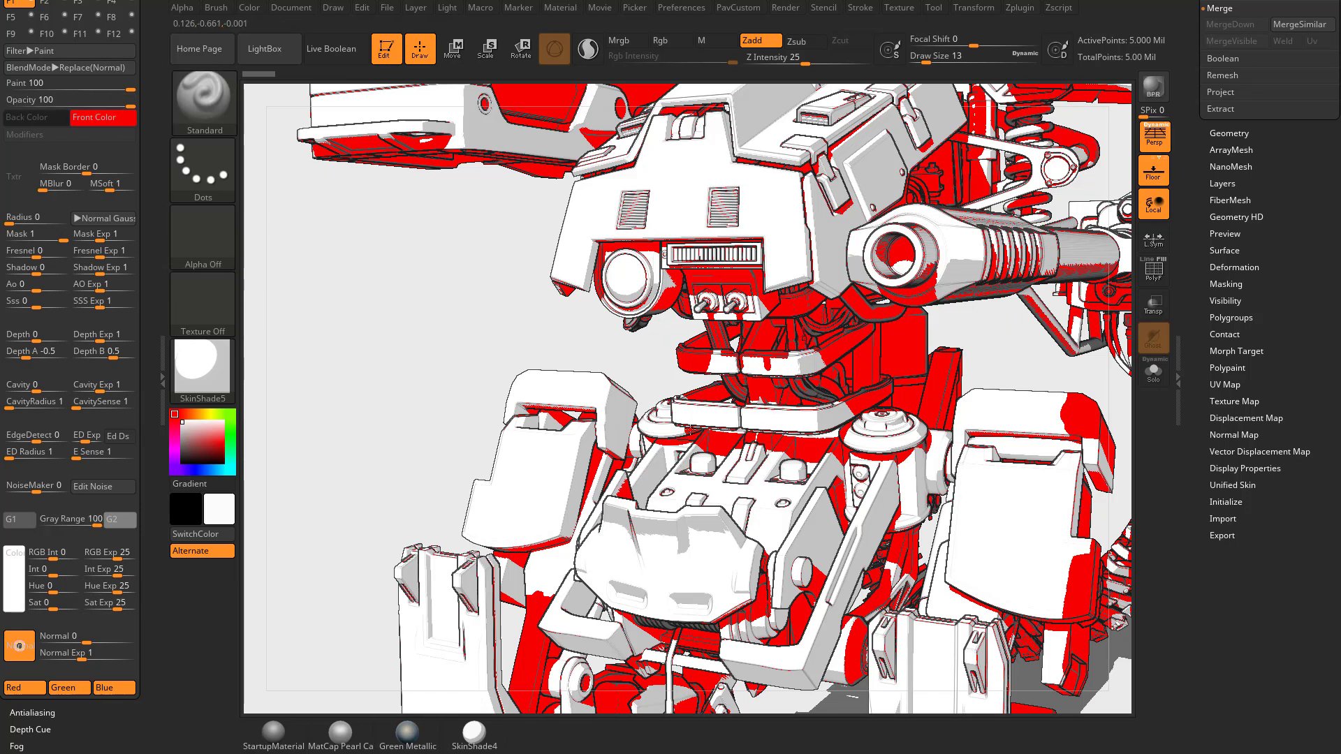
mouse_move(14, 552)
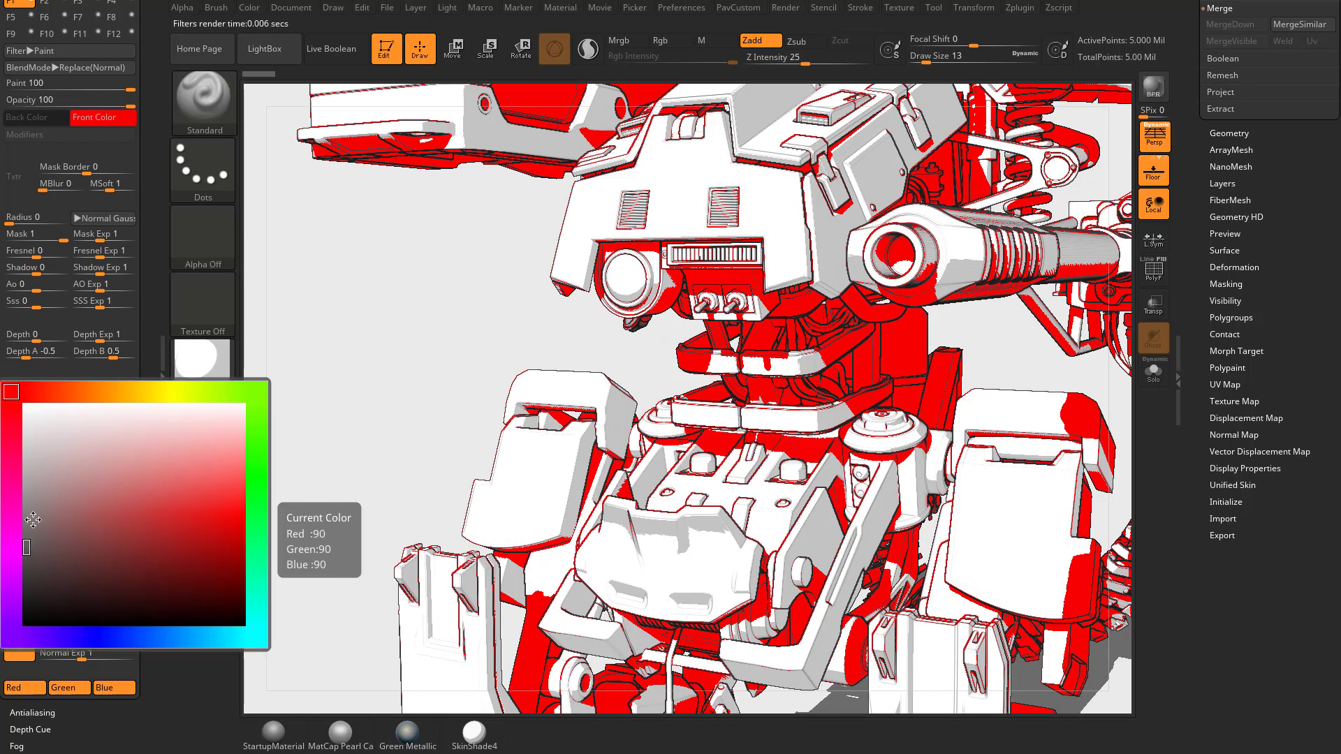
click(28, 565)
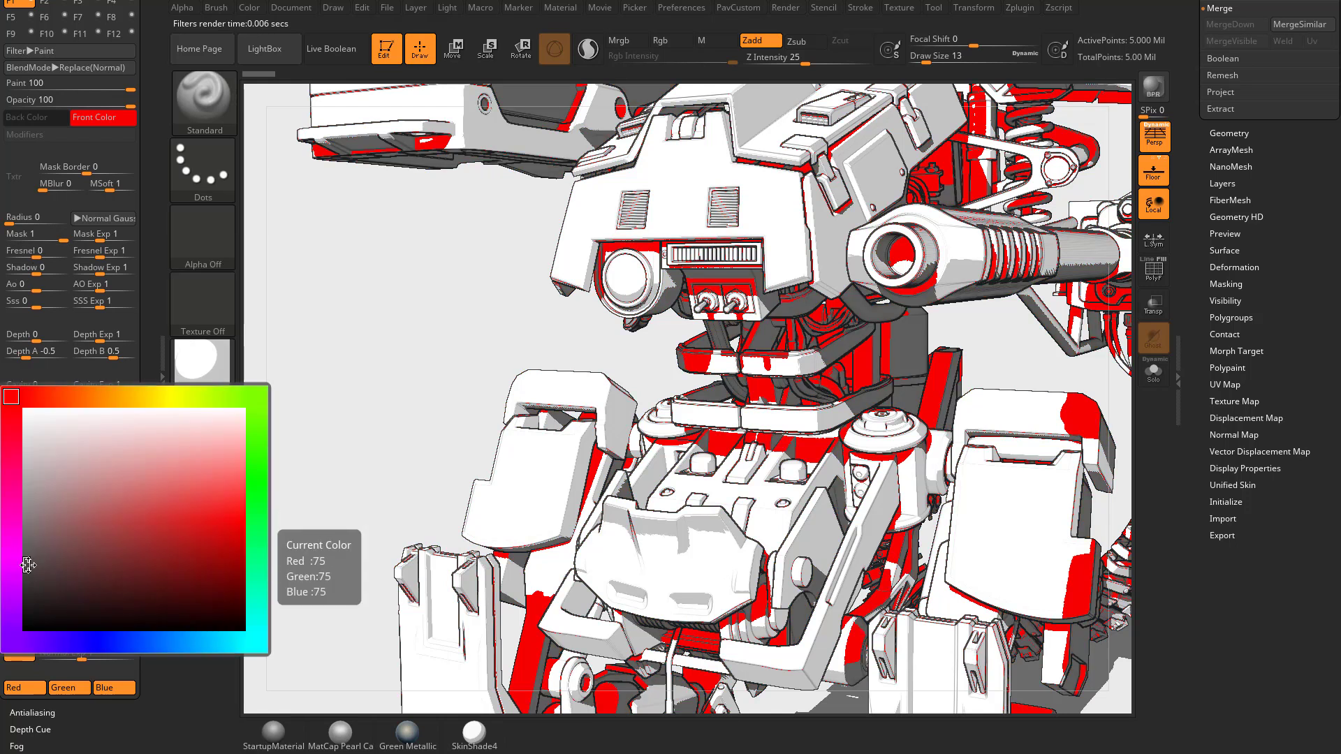
drag(29, 567, 33, 587)
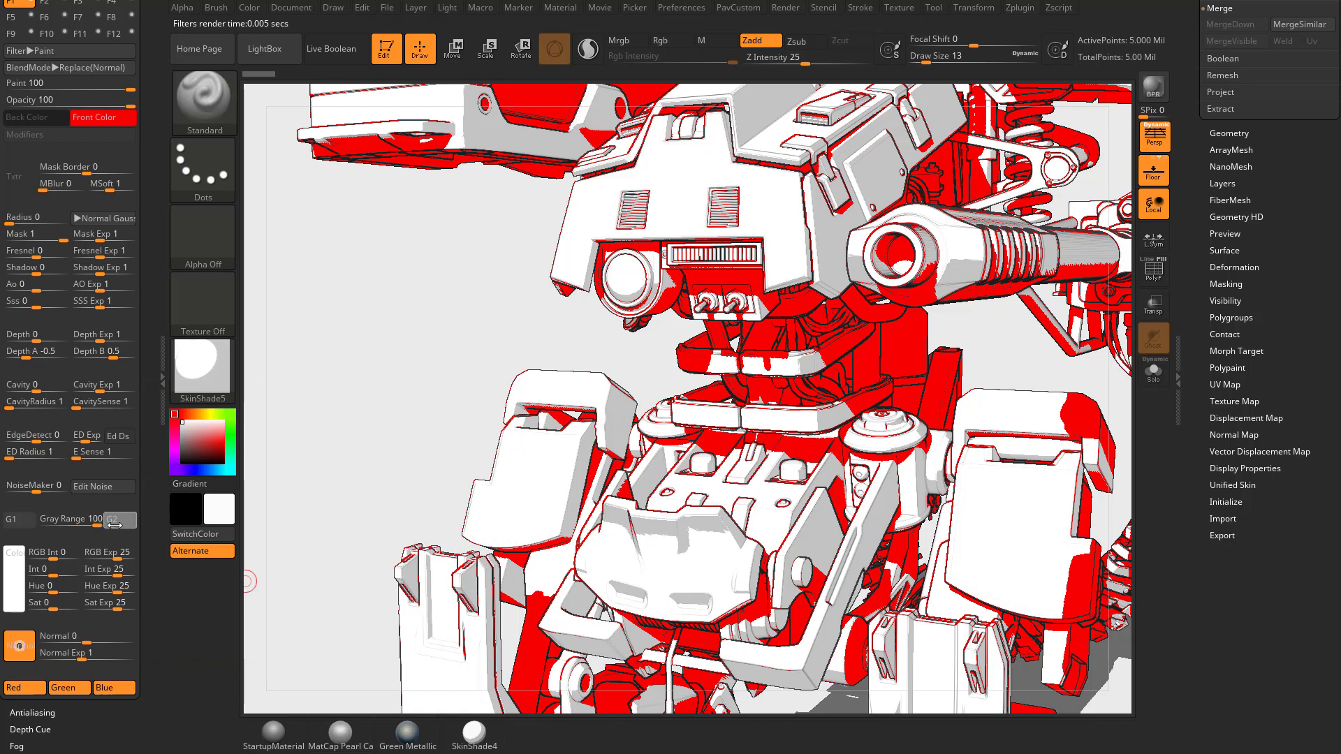
Step: Raise the filter's G2 colour through progressively lighter greys up to white
click(114, 525)
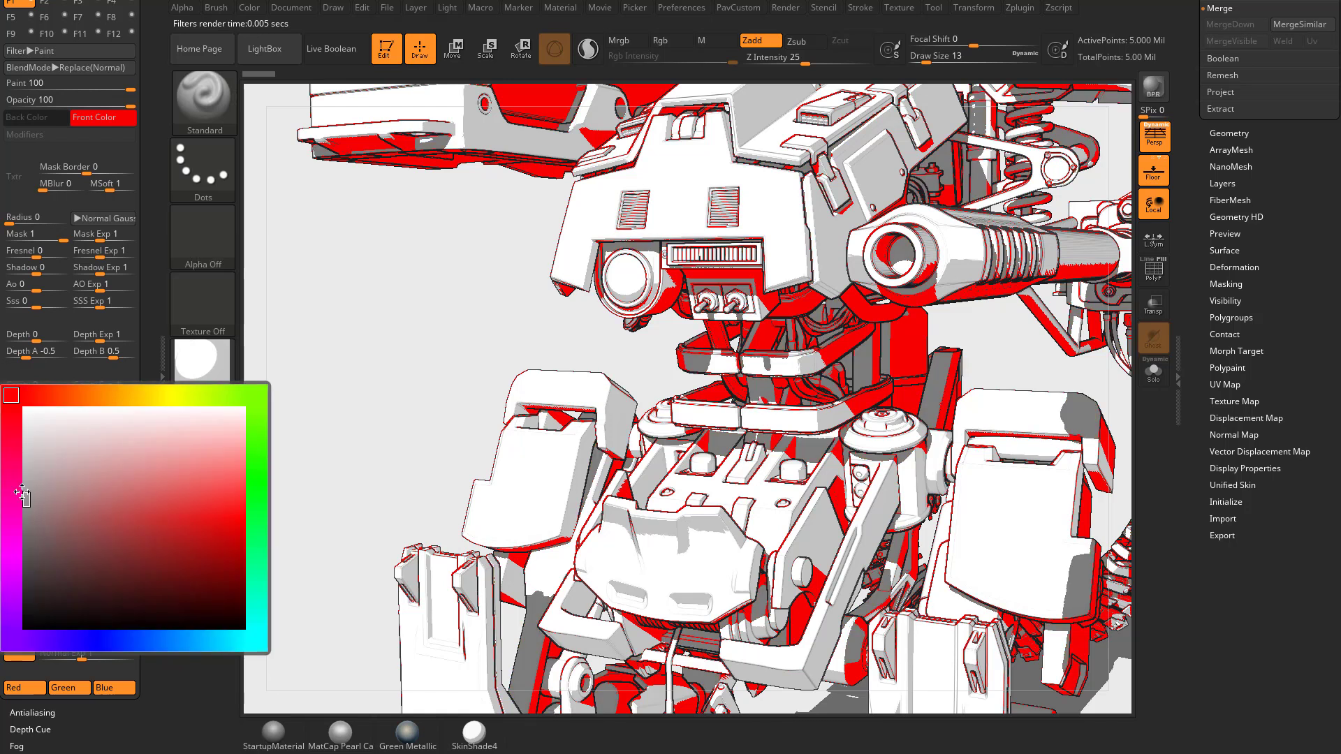
click(24, 460)
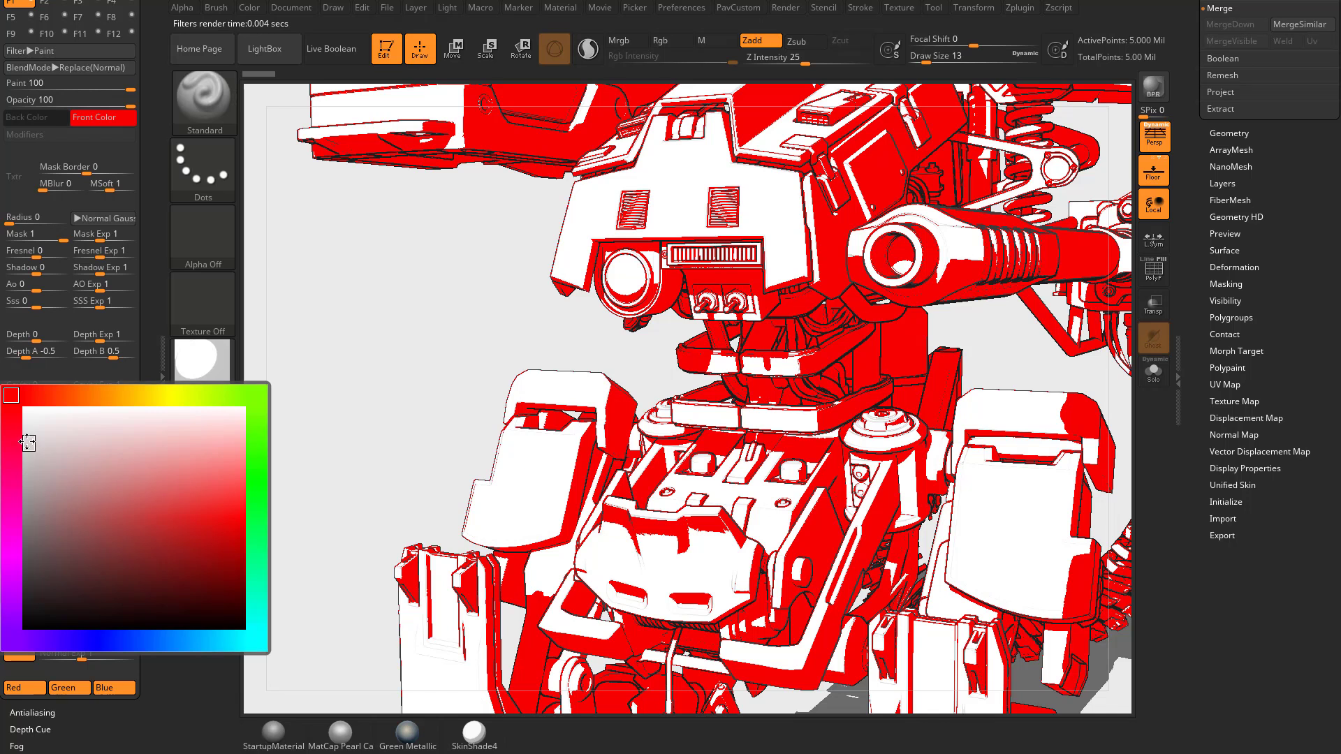
click(21, 413)
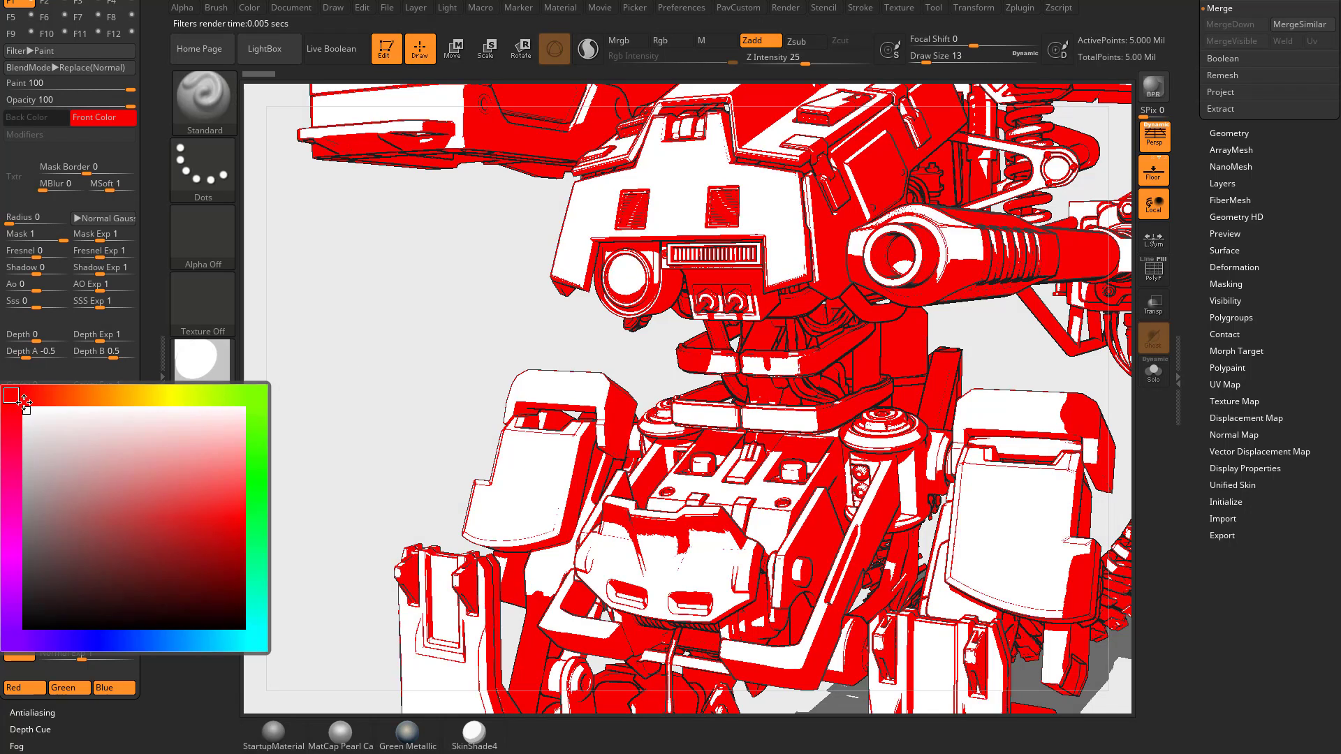
click(24, 403)
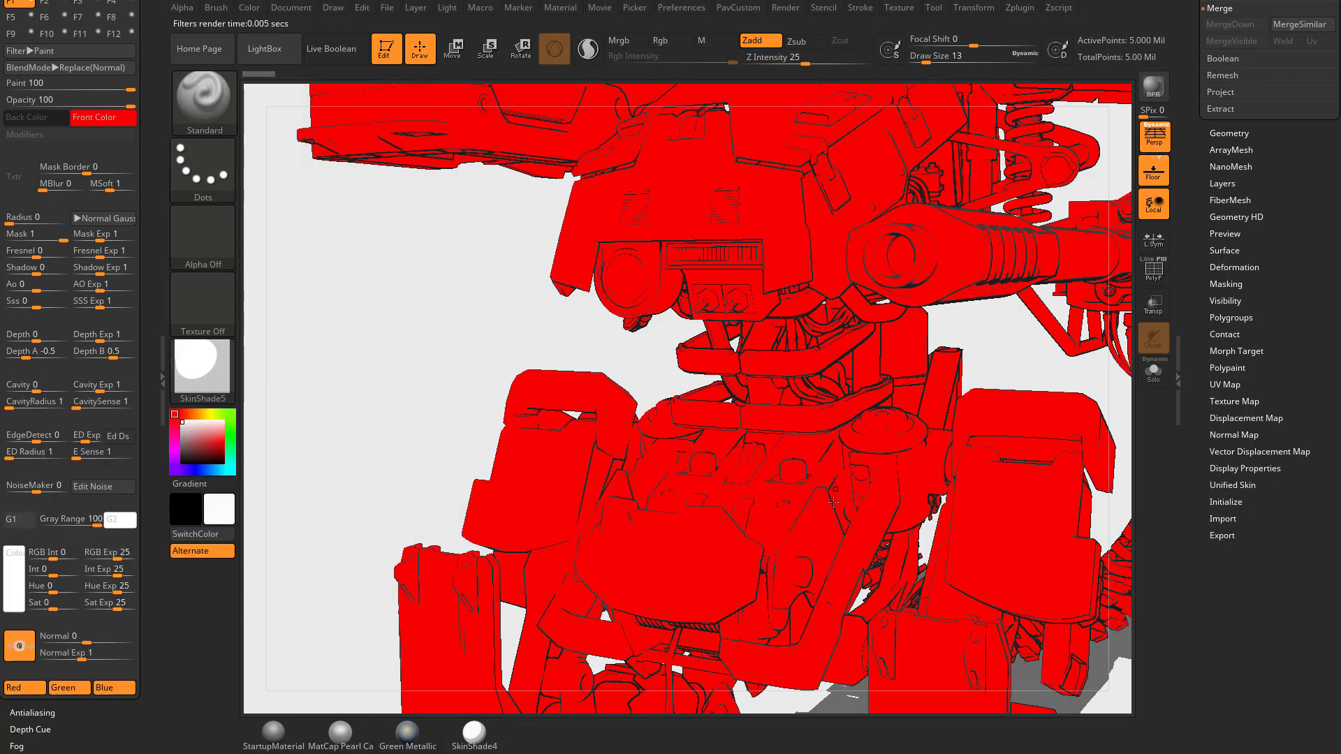
Step: Set G1 to a grey of 63 and darken G2 from white through a grey of 201 to a mid grey
click(18, 584)
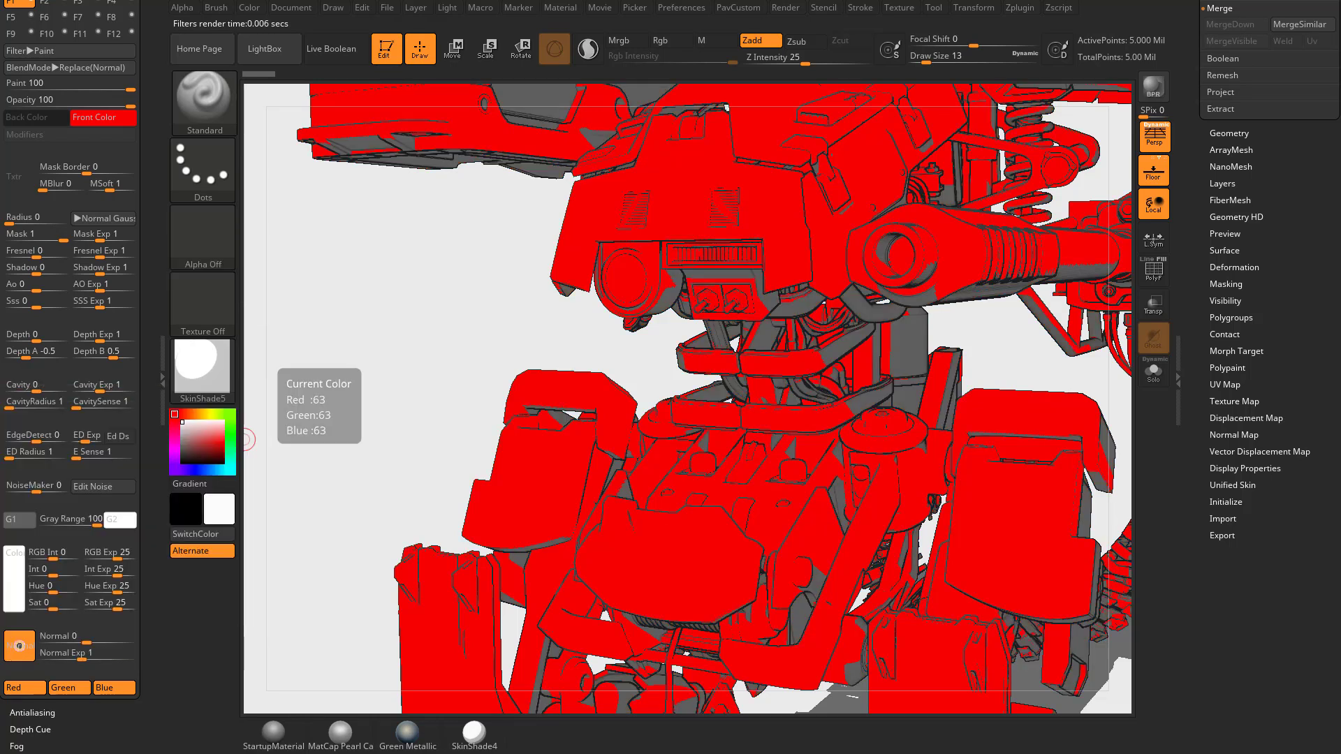
click(130, 516)
click(24, 436)
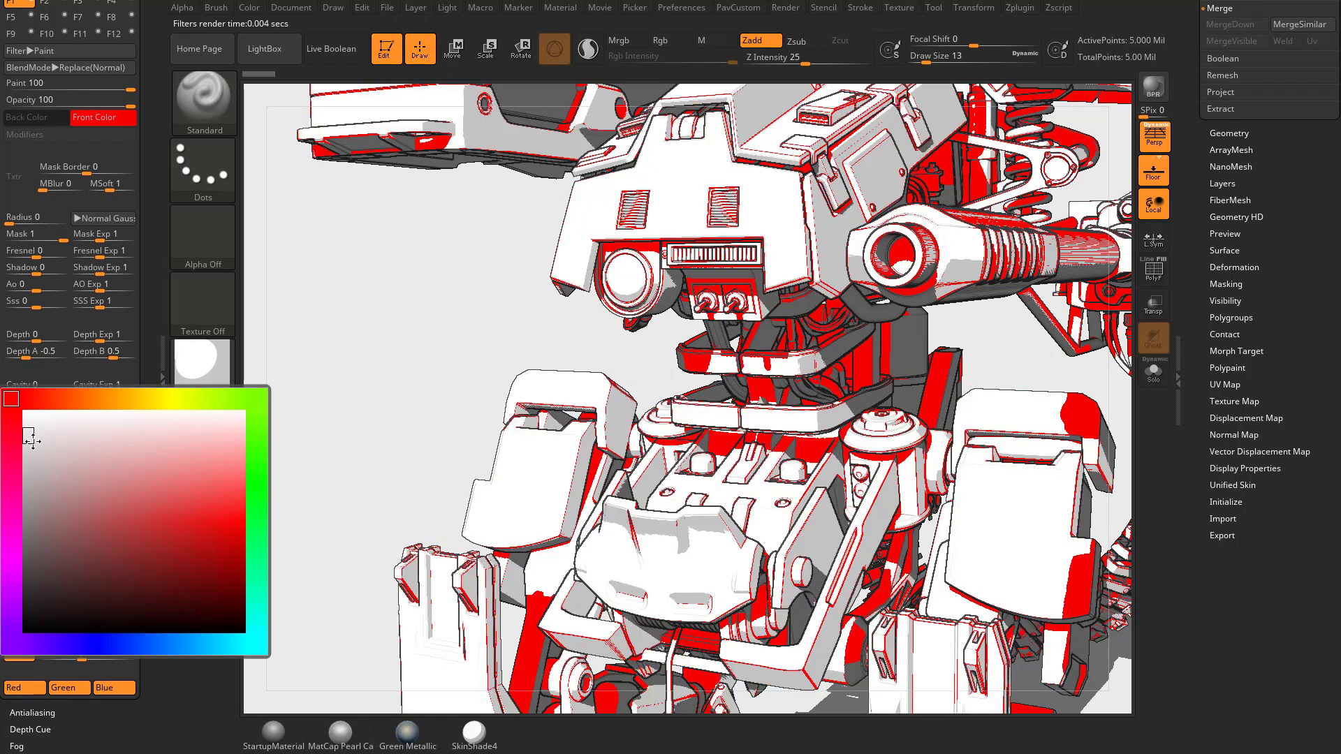
click(23, 457)
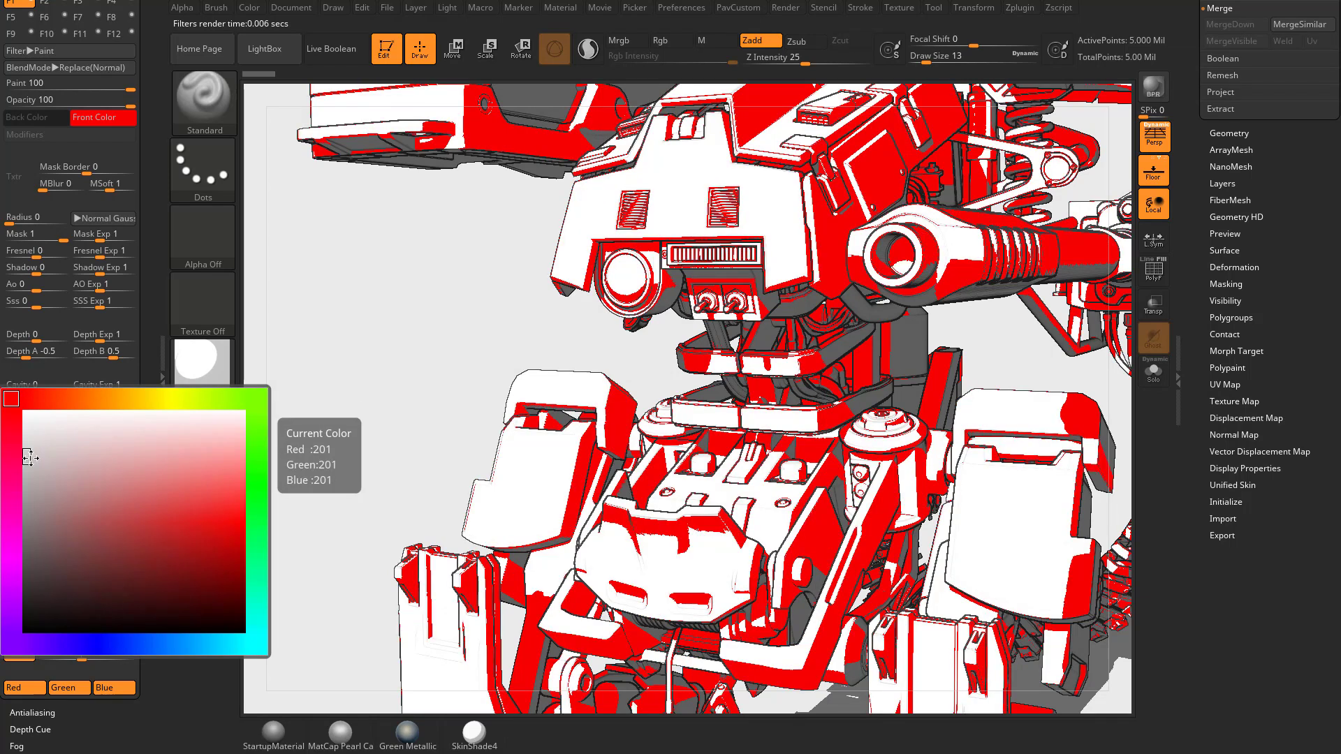
click(30, 506)
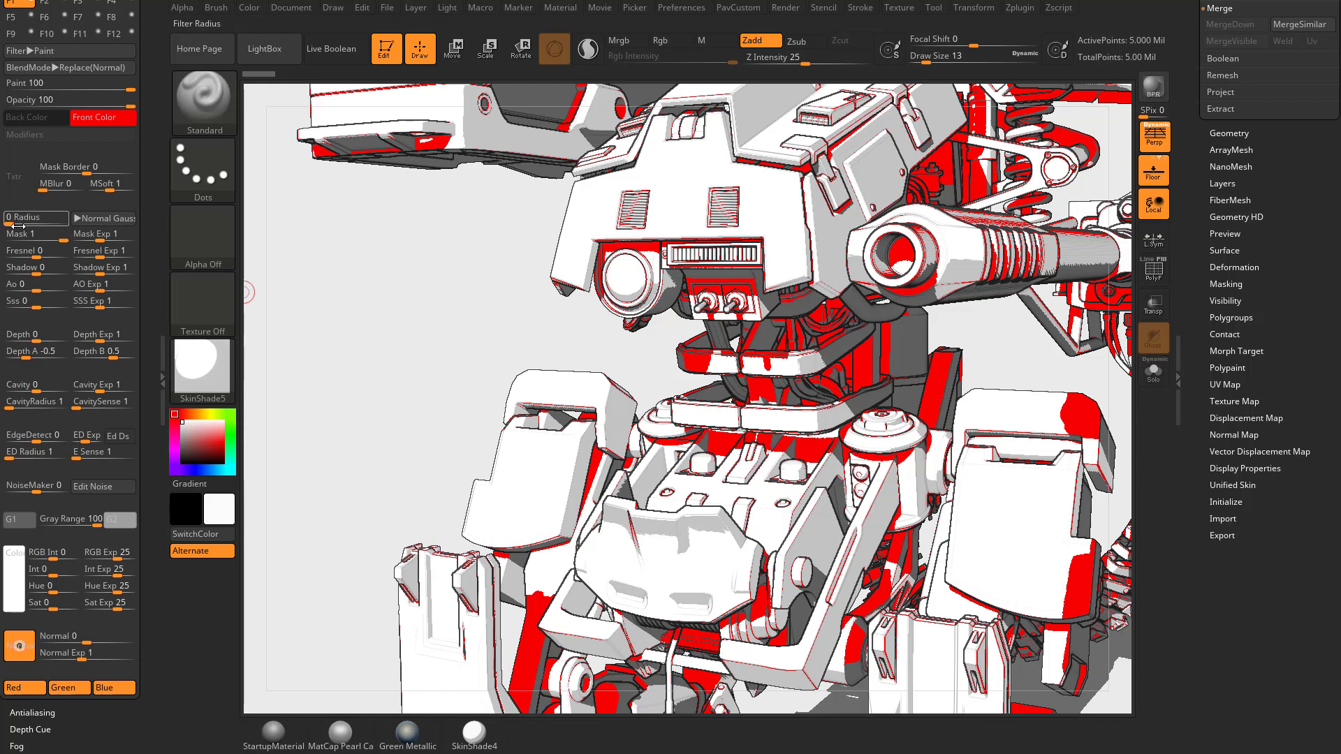
Step: Set Mask to -1 and Gray Range to 0, and sample G1 greys from the model's surfaces
drag(46, 237, 9, 237)
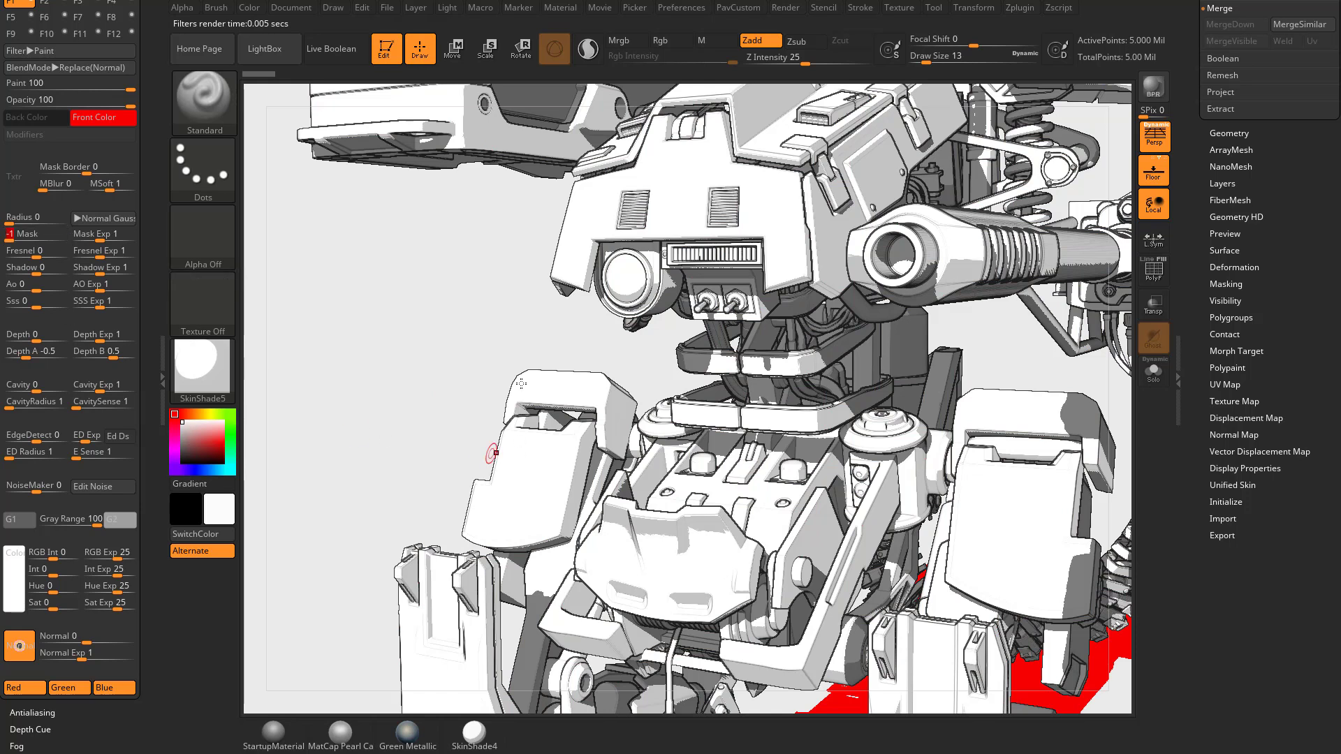
drag(65, 528, 69, 524)
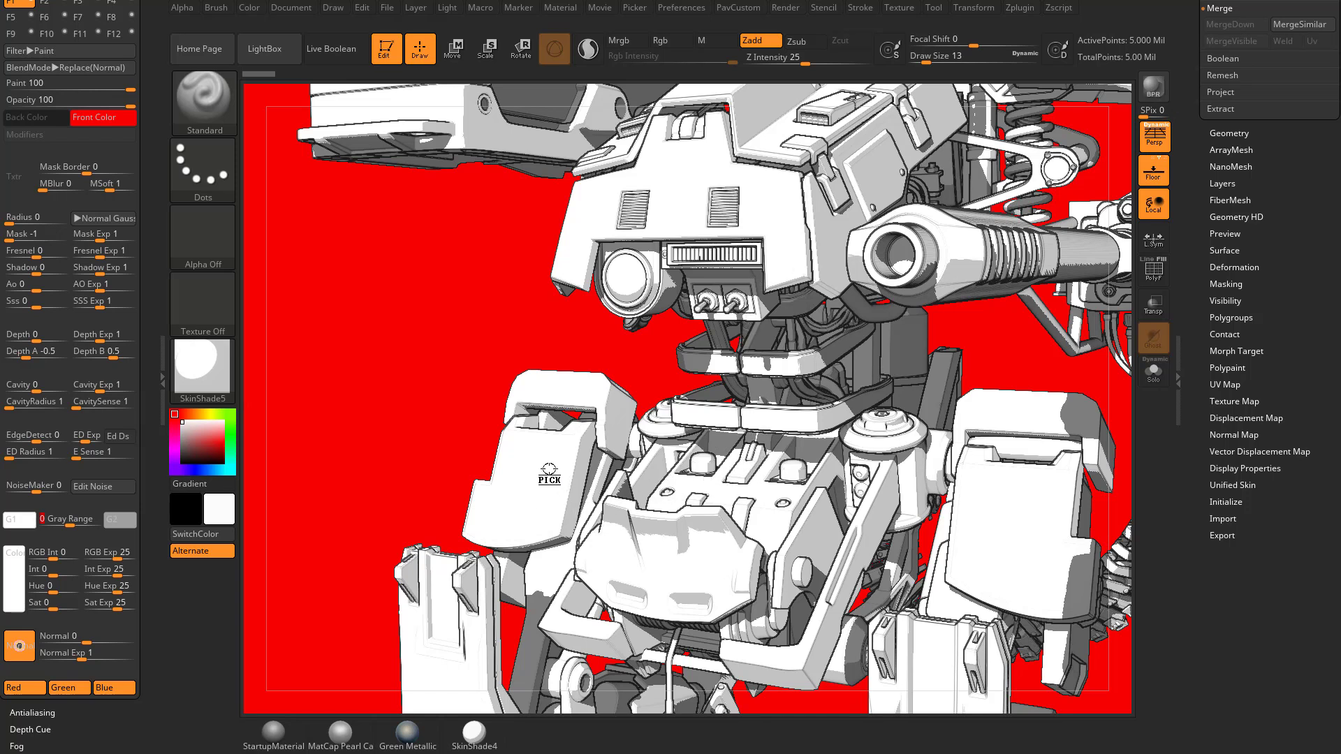
click(571, 478)
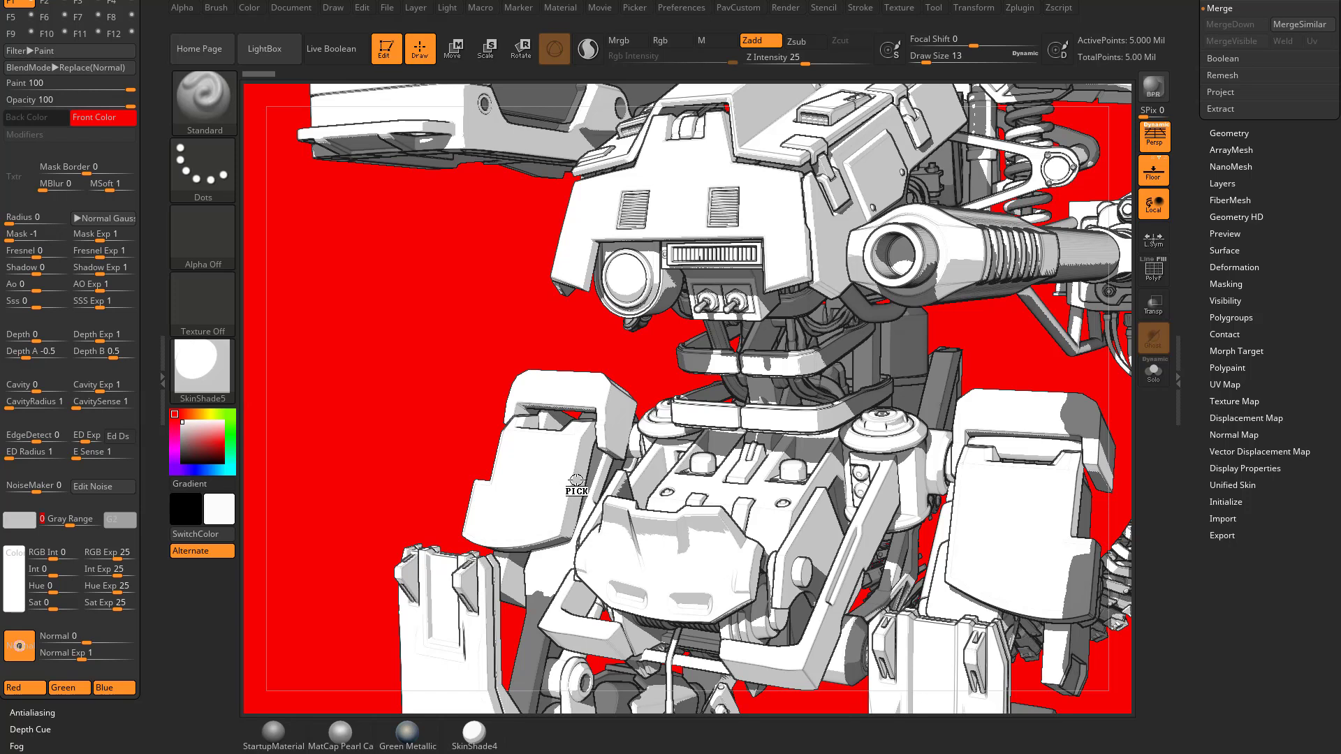
drag(579, 481, 763, 336)
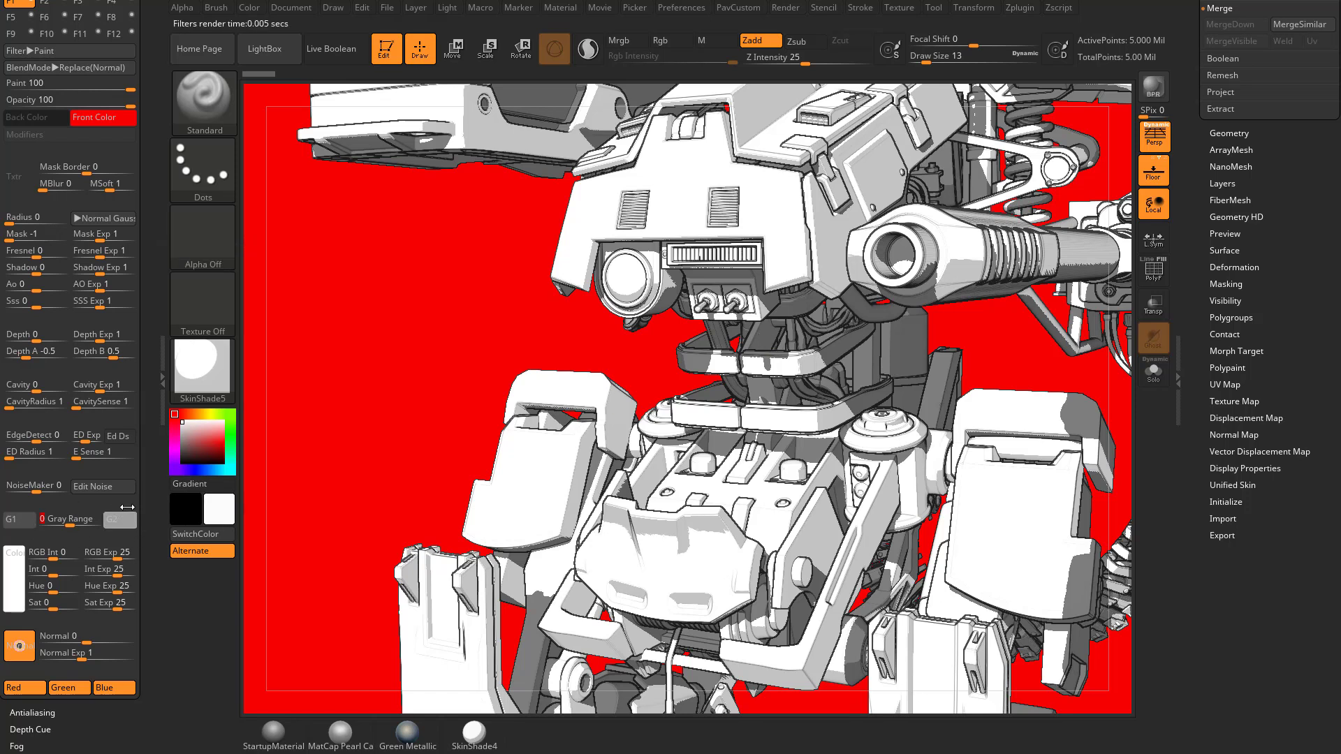
Step: Match G1 and G2 to the same grey, and set Mask to 1 and Gray Range to 100
drag(124, 517, 26, 522)
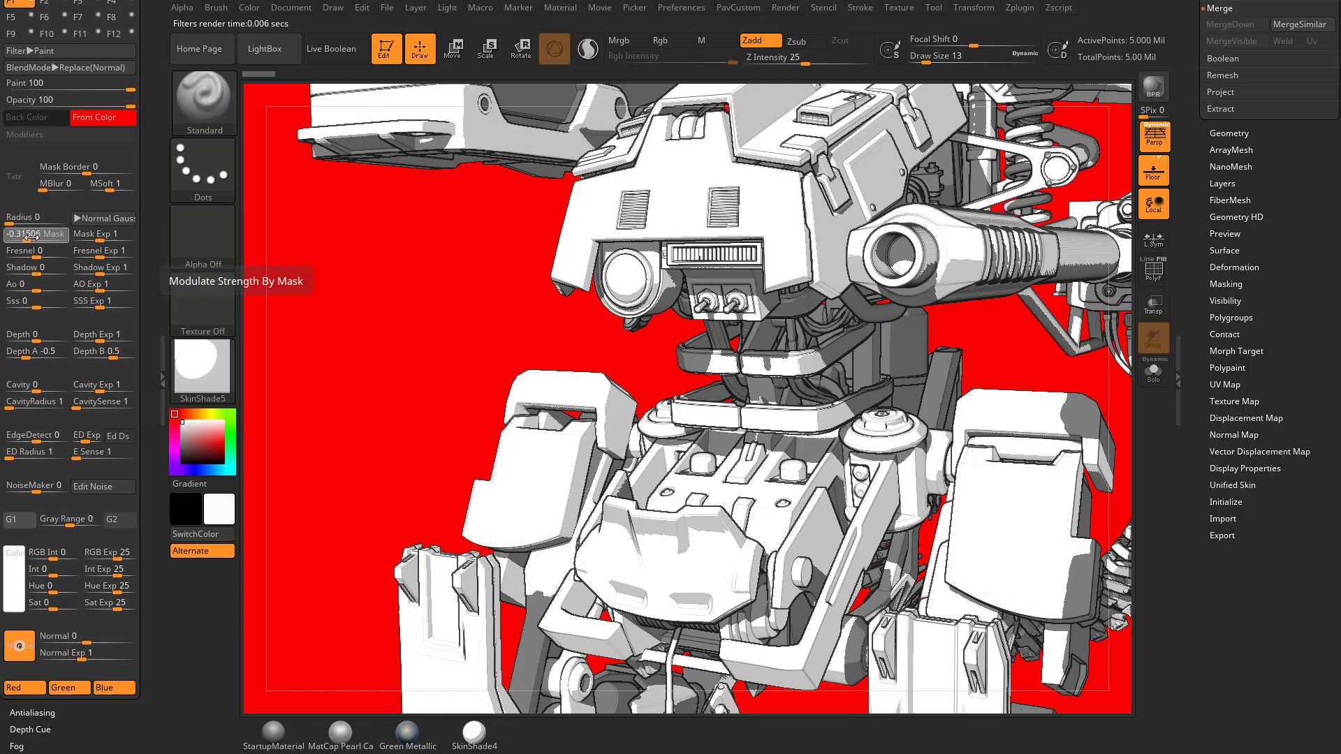
drag(59, 236, 61, 240)
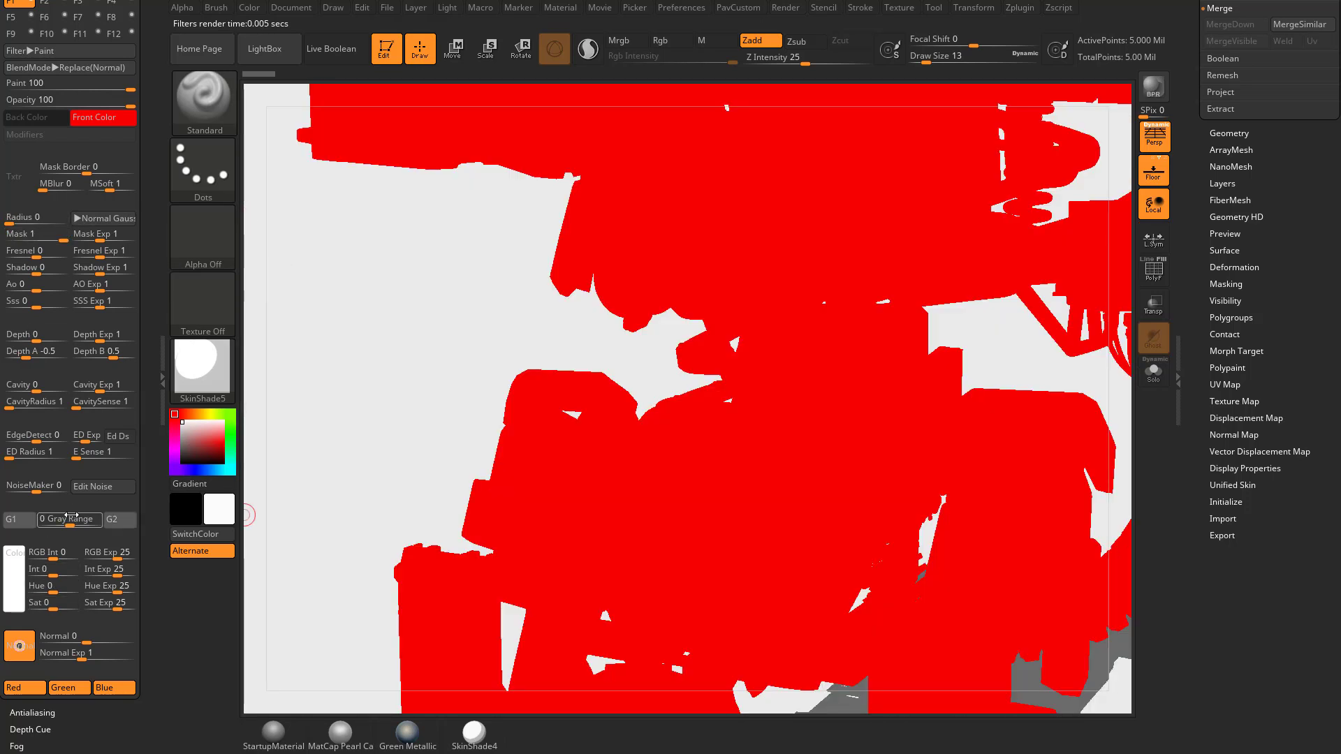
drag(70, 524, 100, 525)
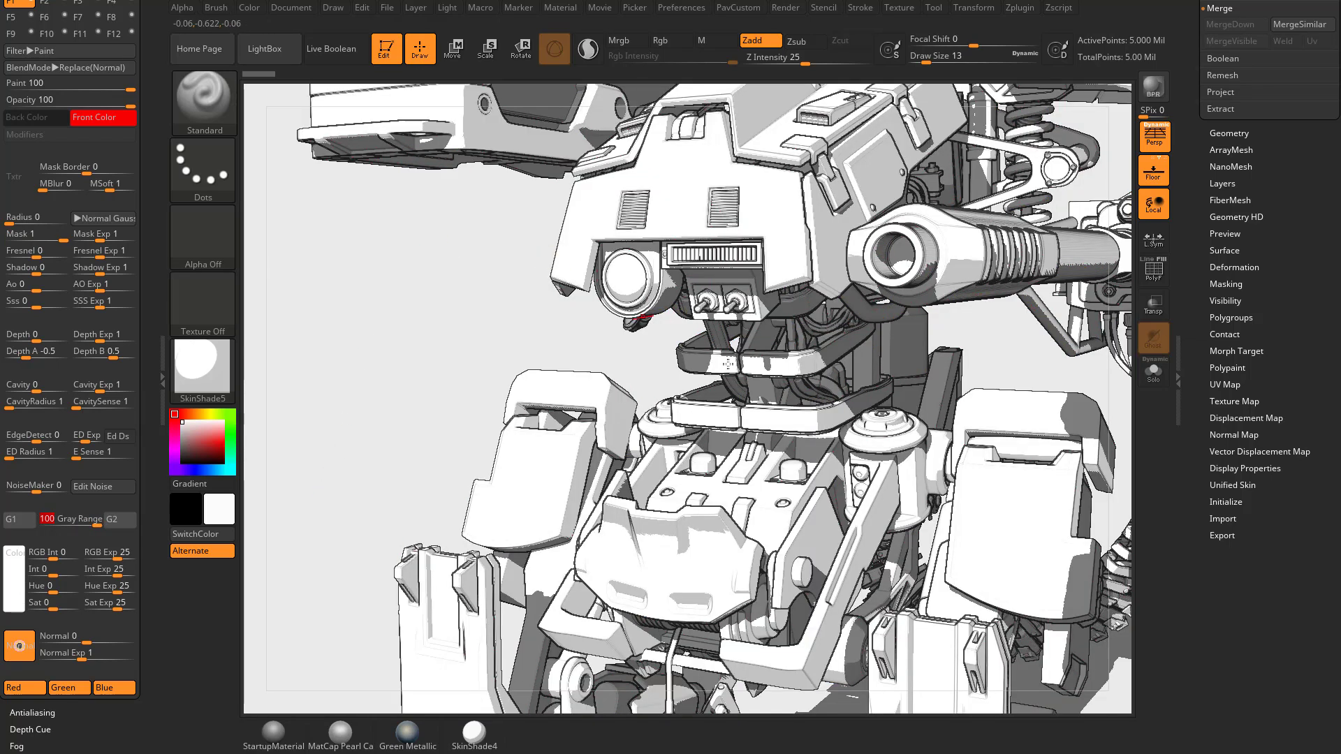
Step: Test G1 and G2 at nearly matching dark greys around 71, and finish with G2 on a lighter mid grey
click(117, 520)
click(26, 559)
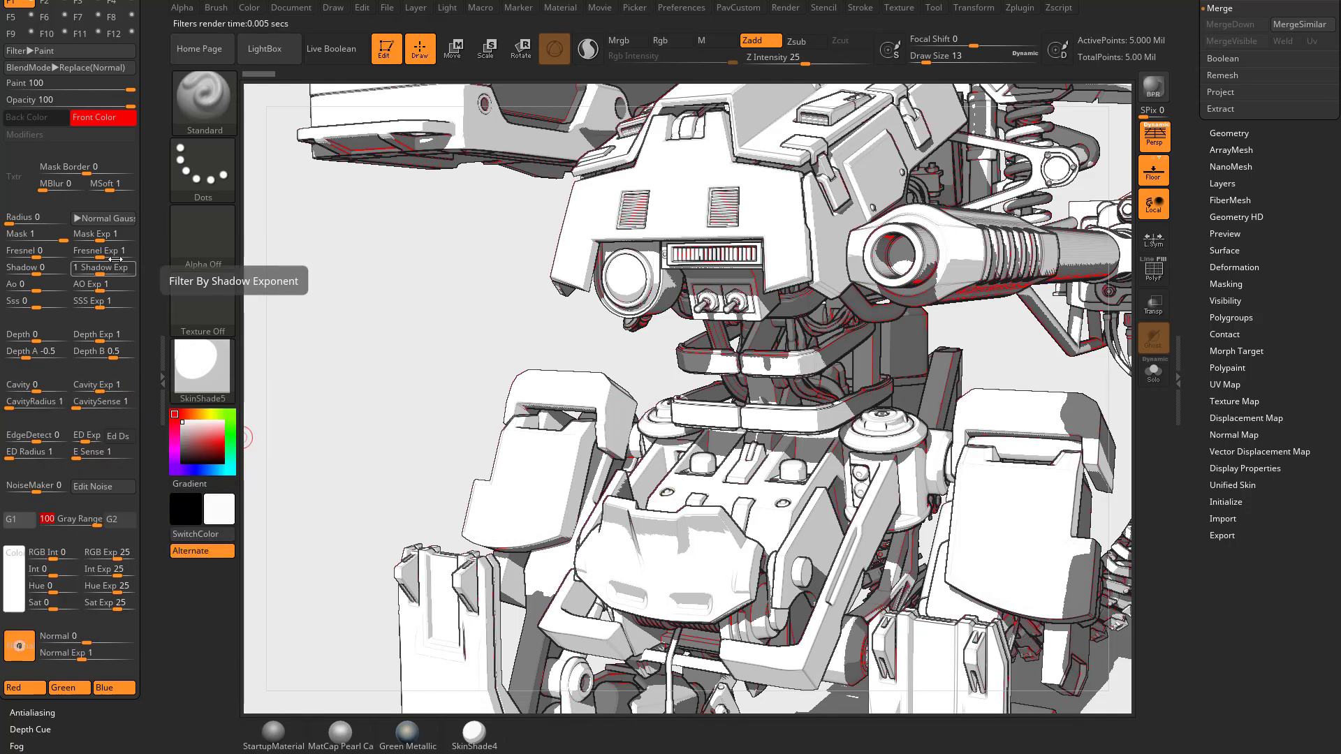
click(116, 520)
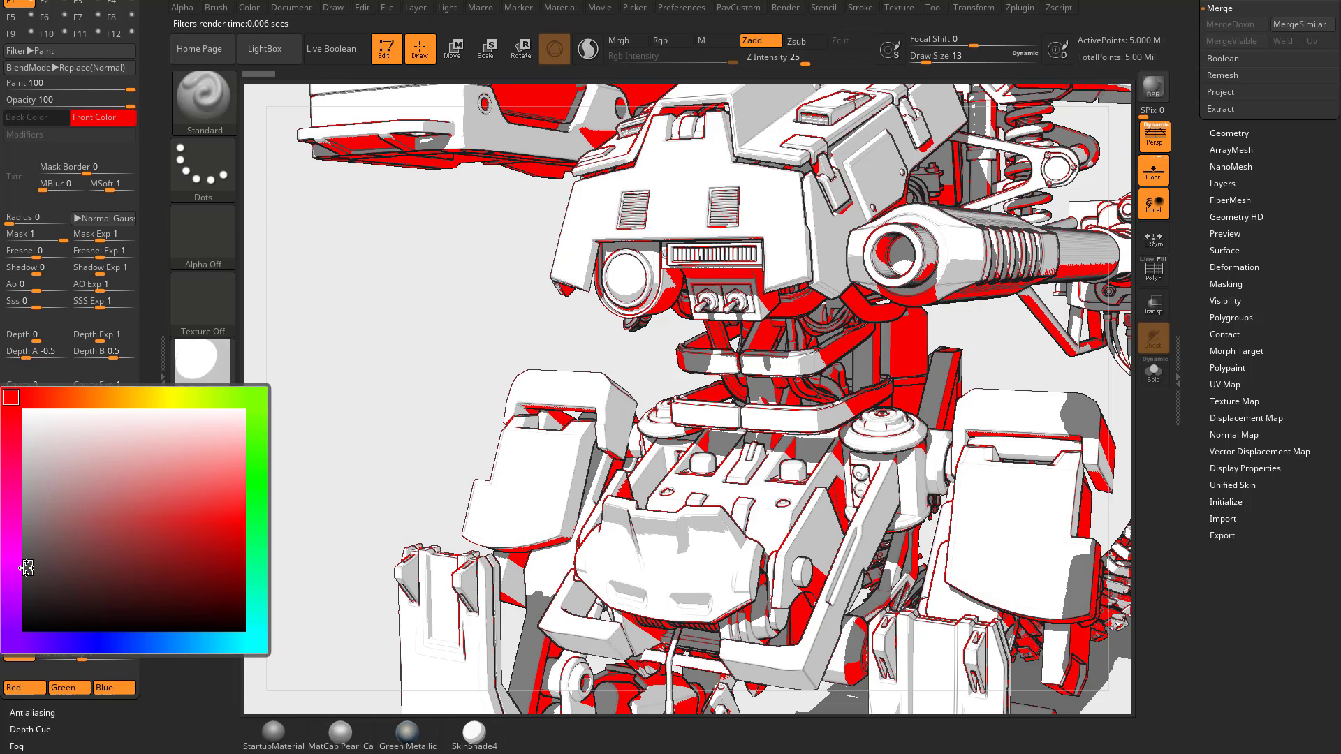
click(24, 568)
click(14, 518)
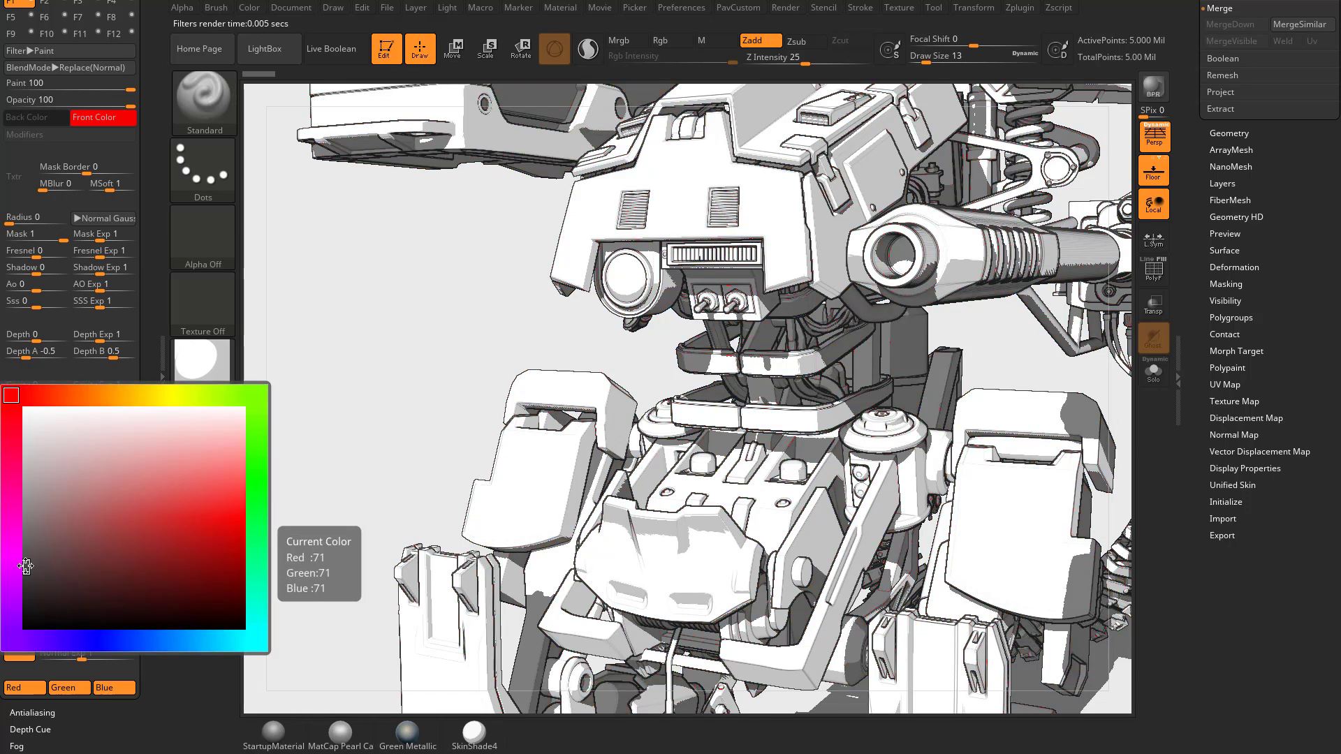
click(24, 566)
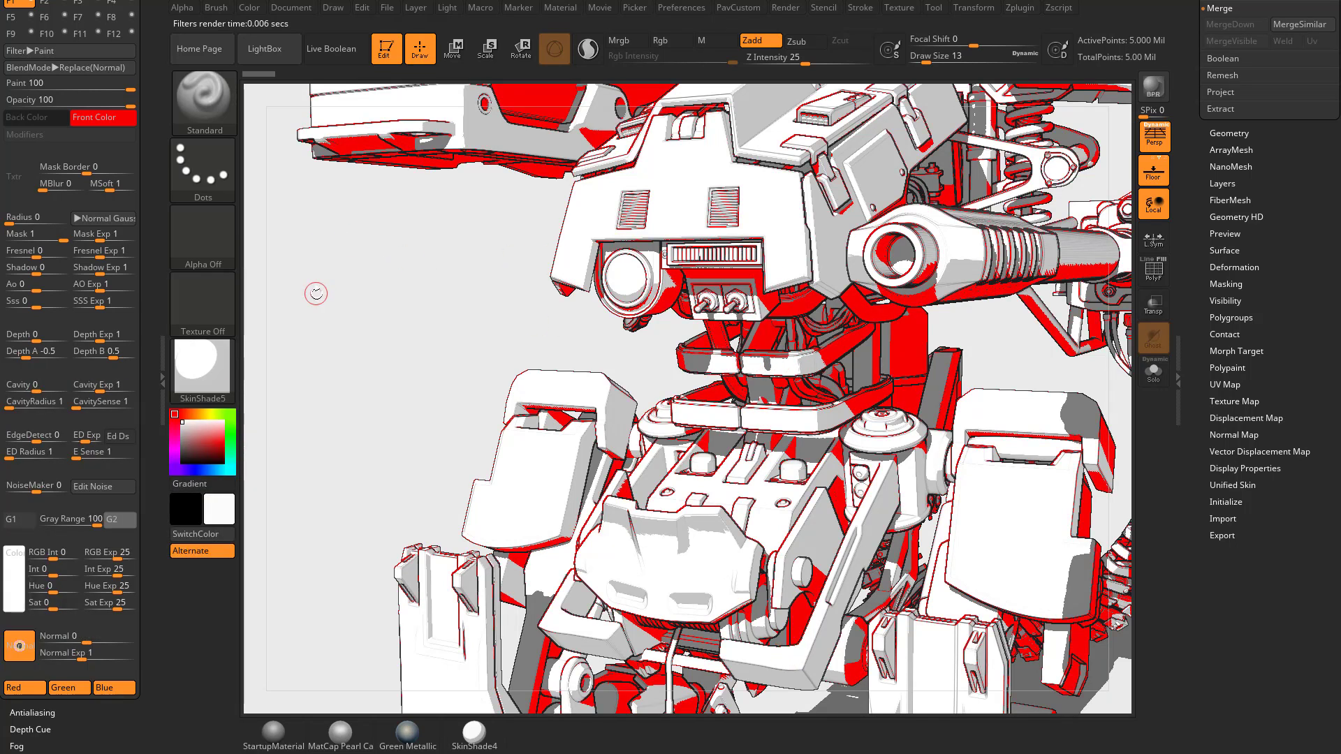
Step: Duplicate the red F1 Paint filter into slot F2 and set the copy's Front Color to amber yellow
scroll(70, 175, up, 3)
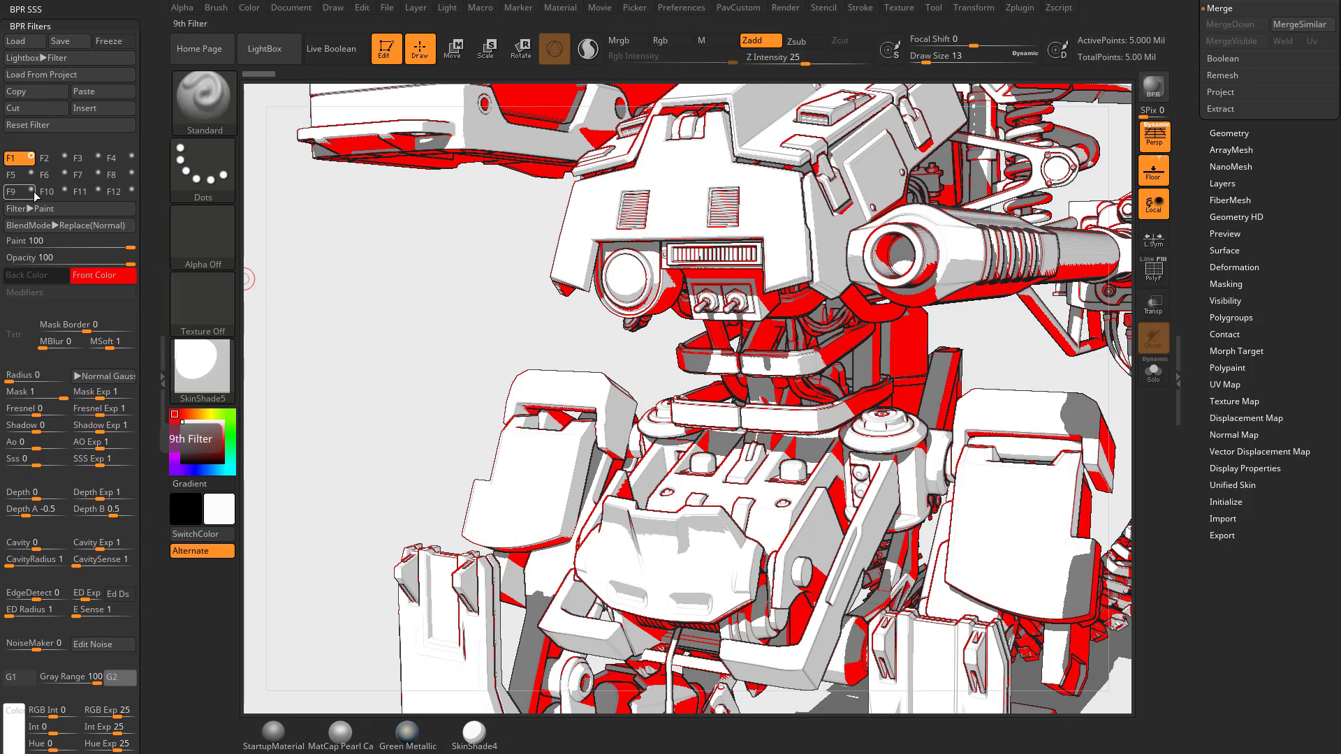
click(42, 125)
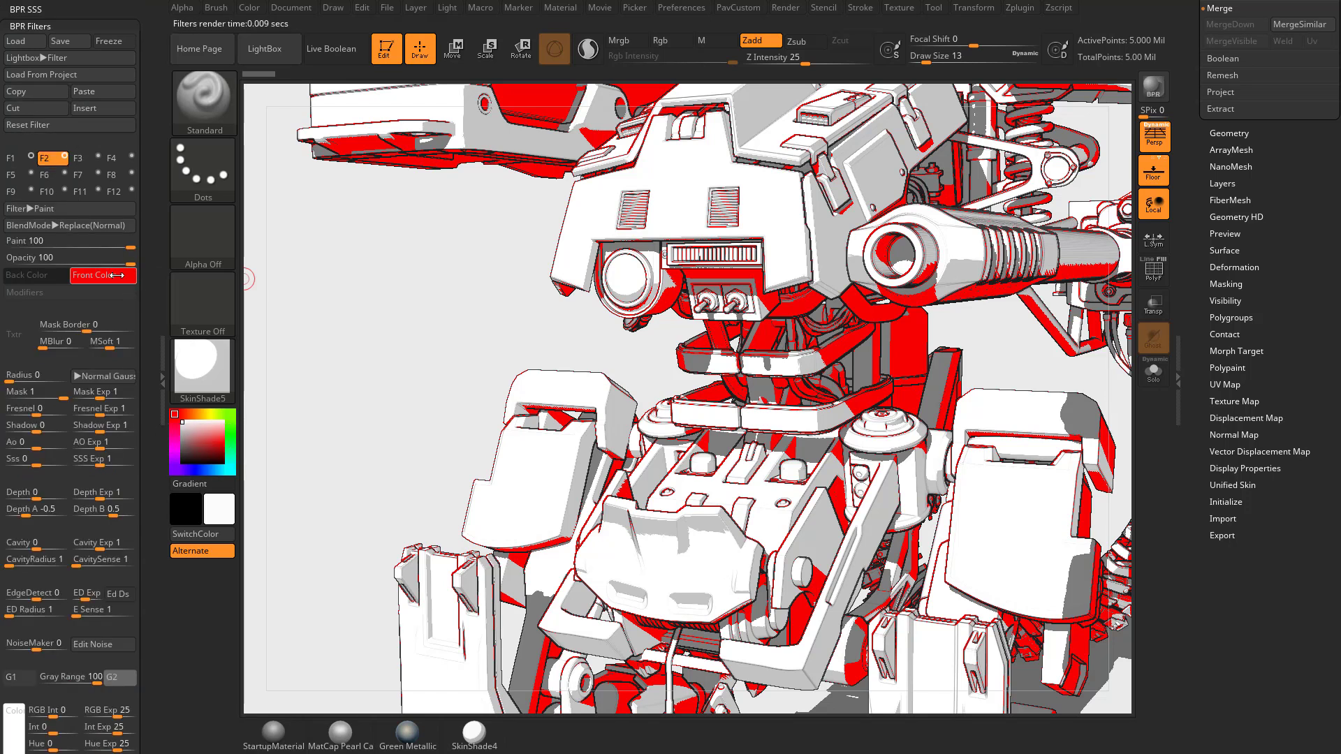
drag(117, 276, 245, 251)
Step: Set the F2 filter's Gray Range to -100, and ease it partway back toward zero
scroll(161, 361, down, 2)
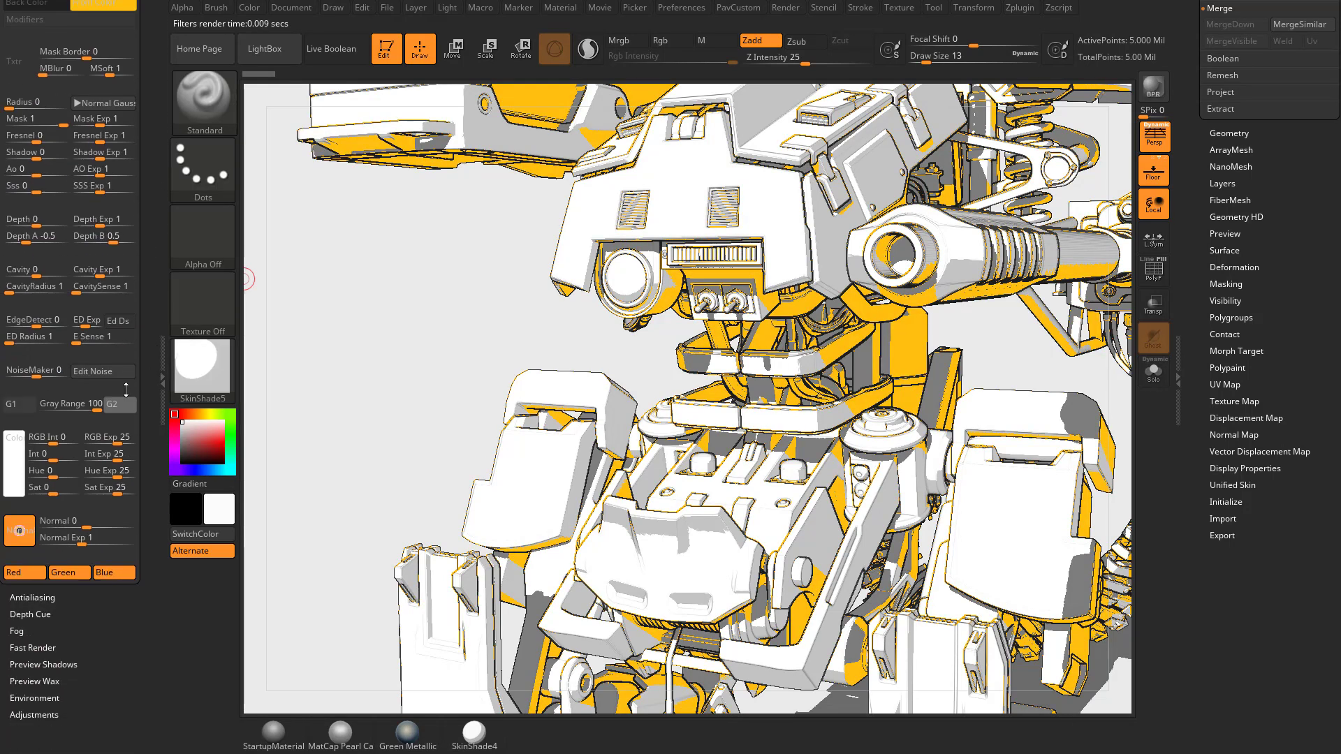
click(33, 409)
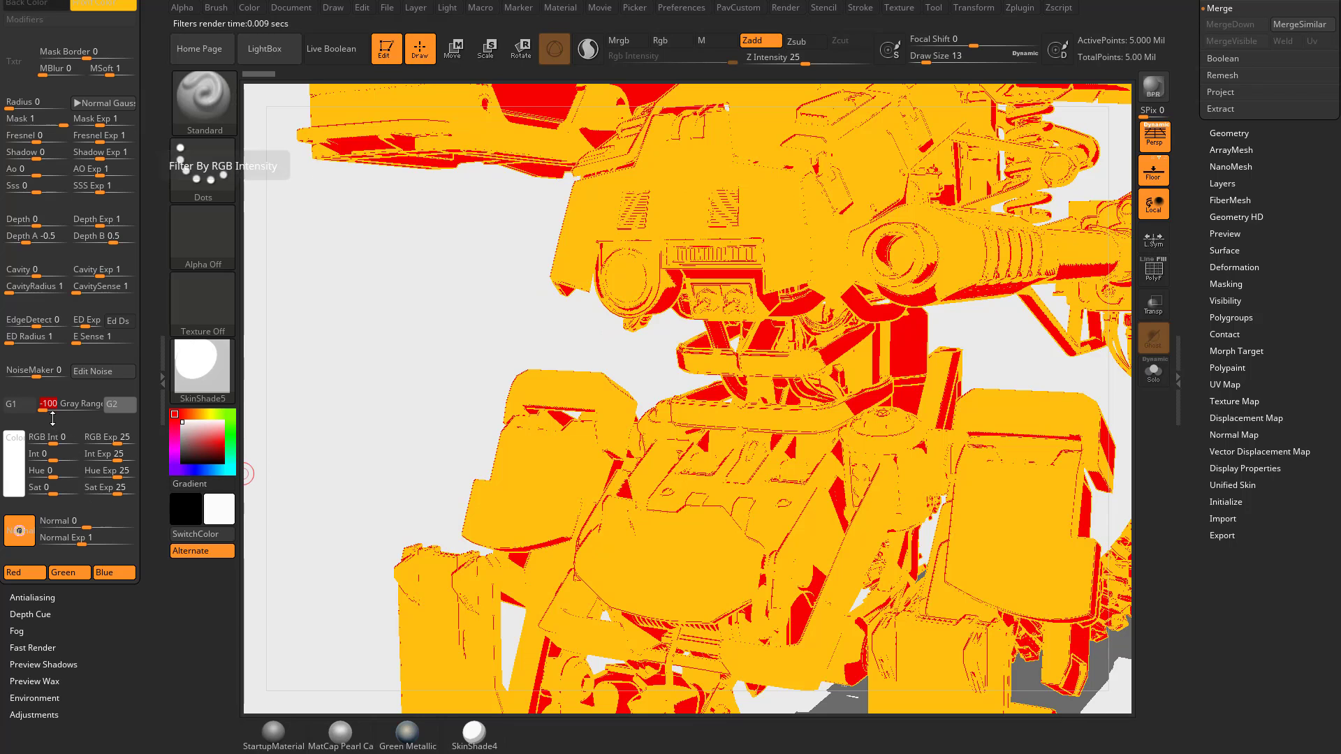
drag(42, 411, 55, 410)
Step: Return to the red F1 filter and lower its Gray Range to 40
scroll(50, 401, up, 5)
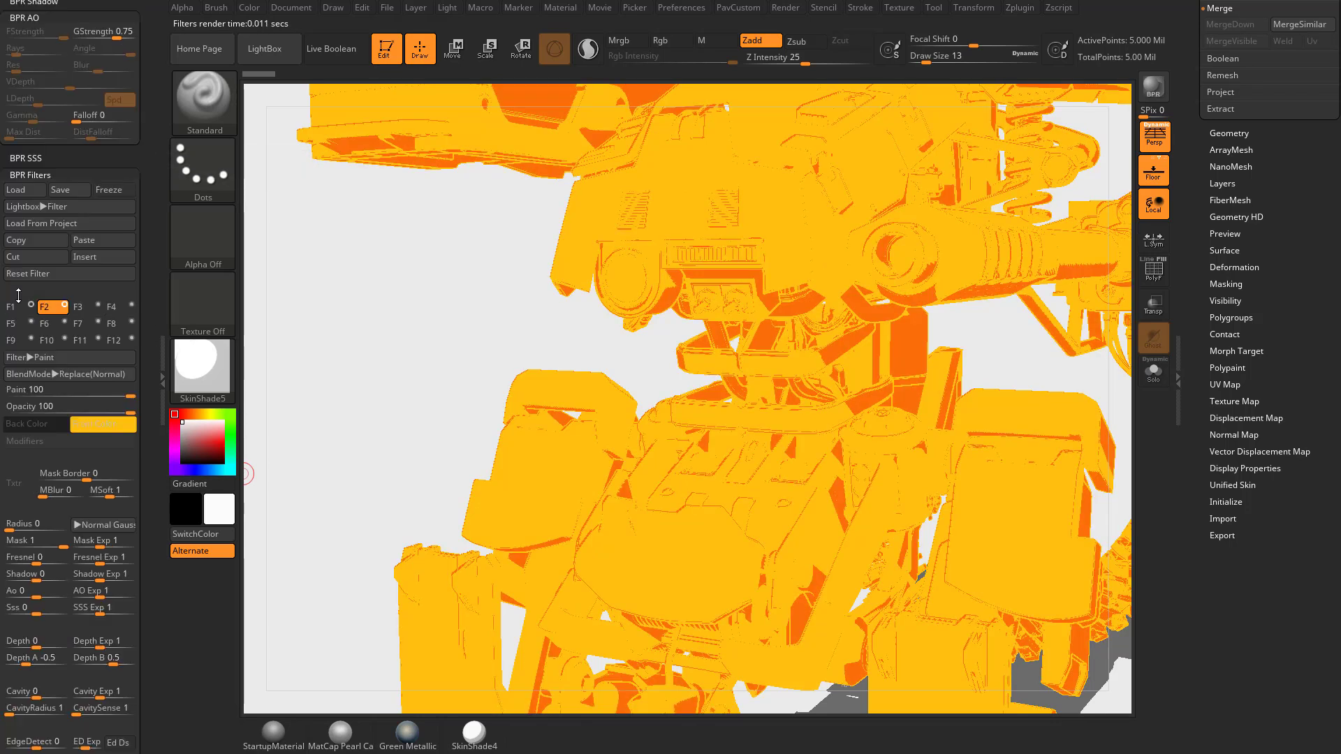
click(15, 306)
scroll(130, 373, down, 5)
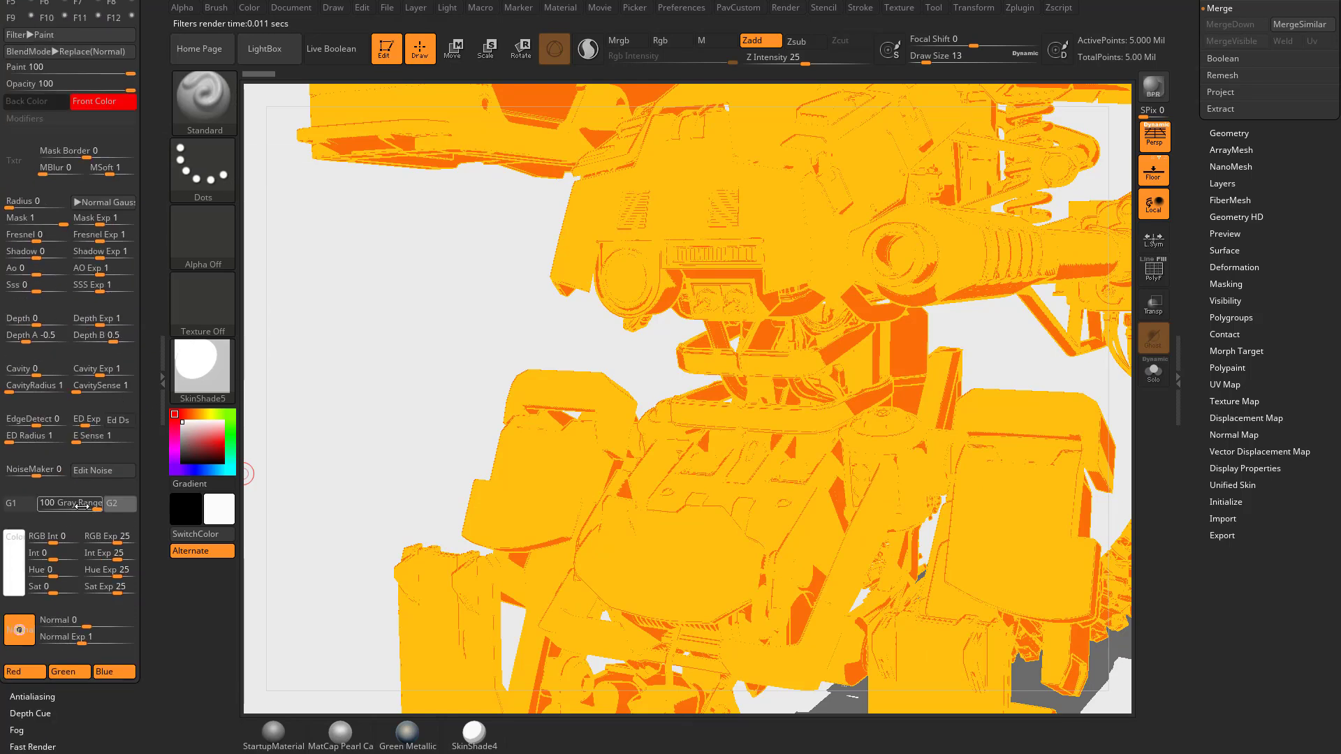
drag(88, 504, 83, 505)
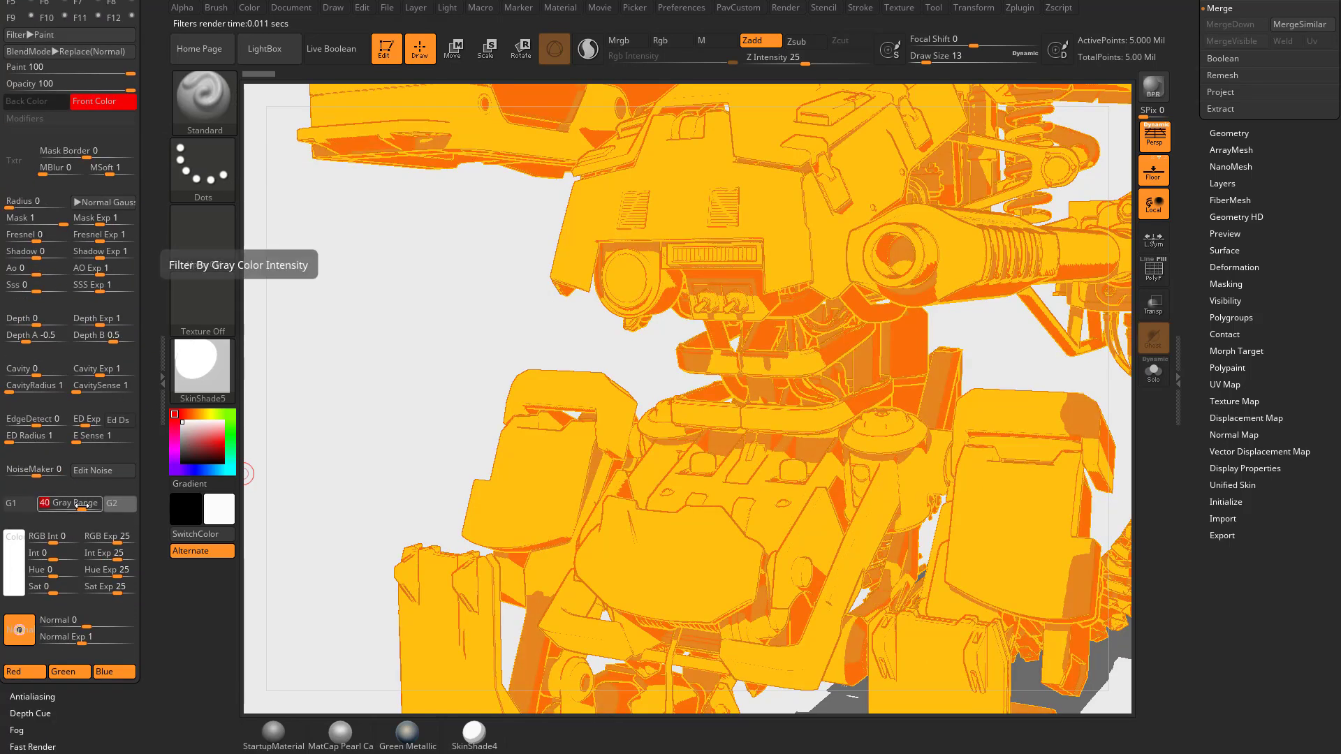